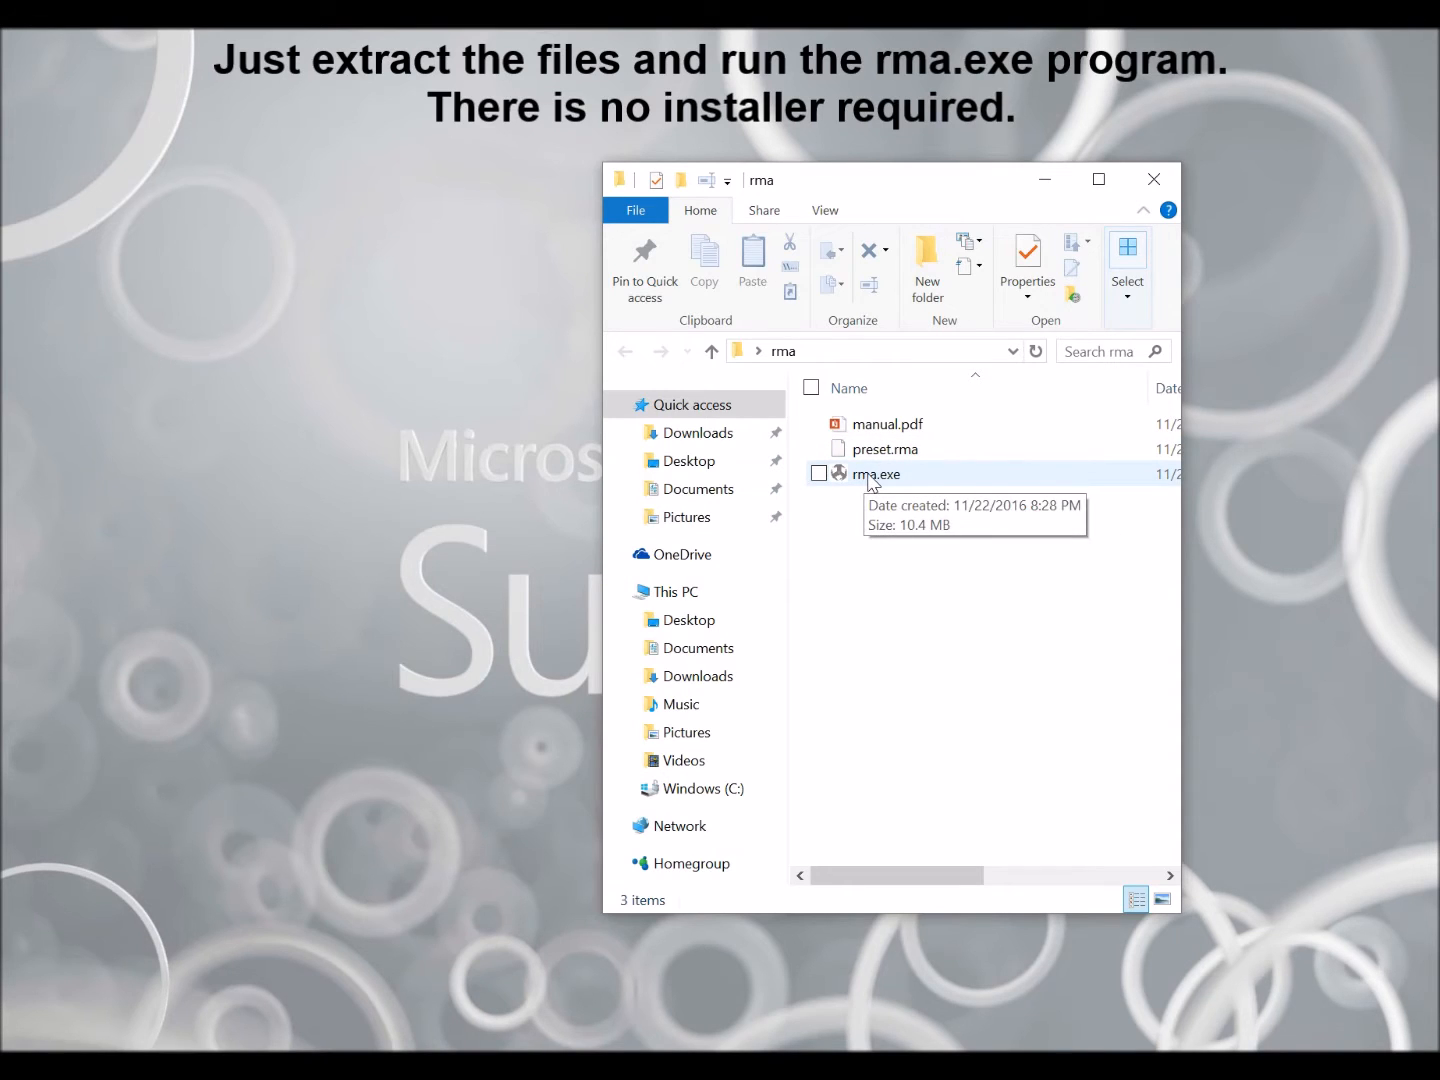
# Launch rma.exe from the rma folder, letting the unrecognized app run, and reposition its window on the desktop
pyautogui.doubleClick(864, 484)
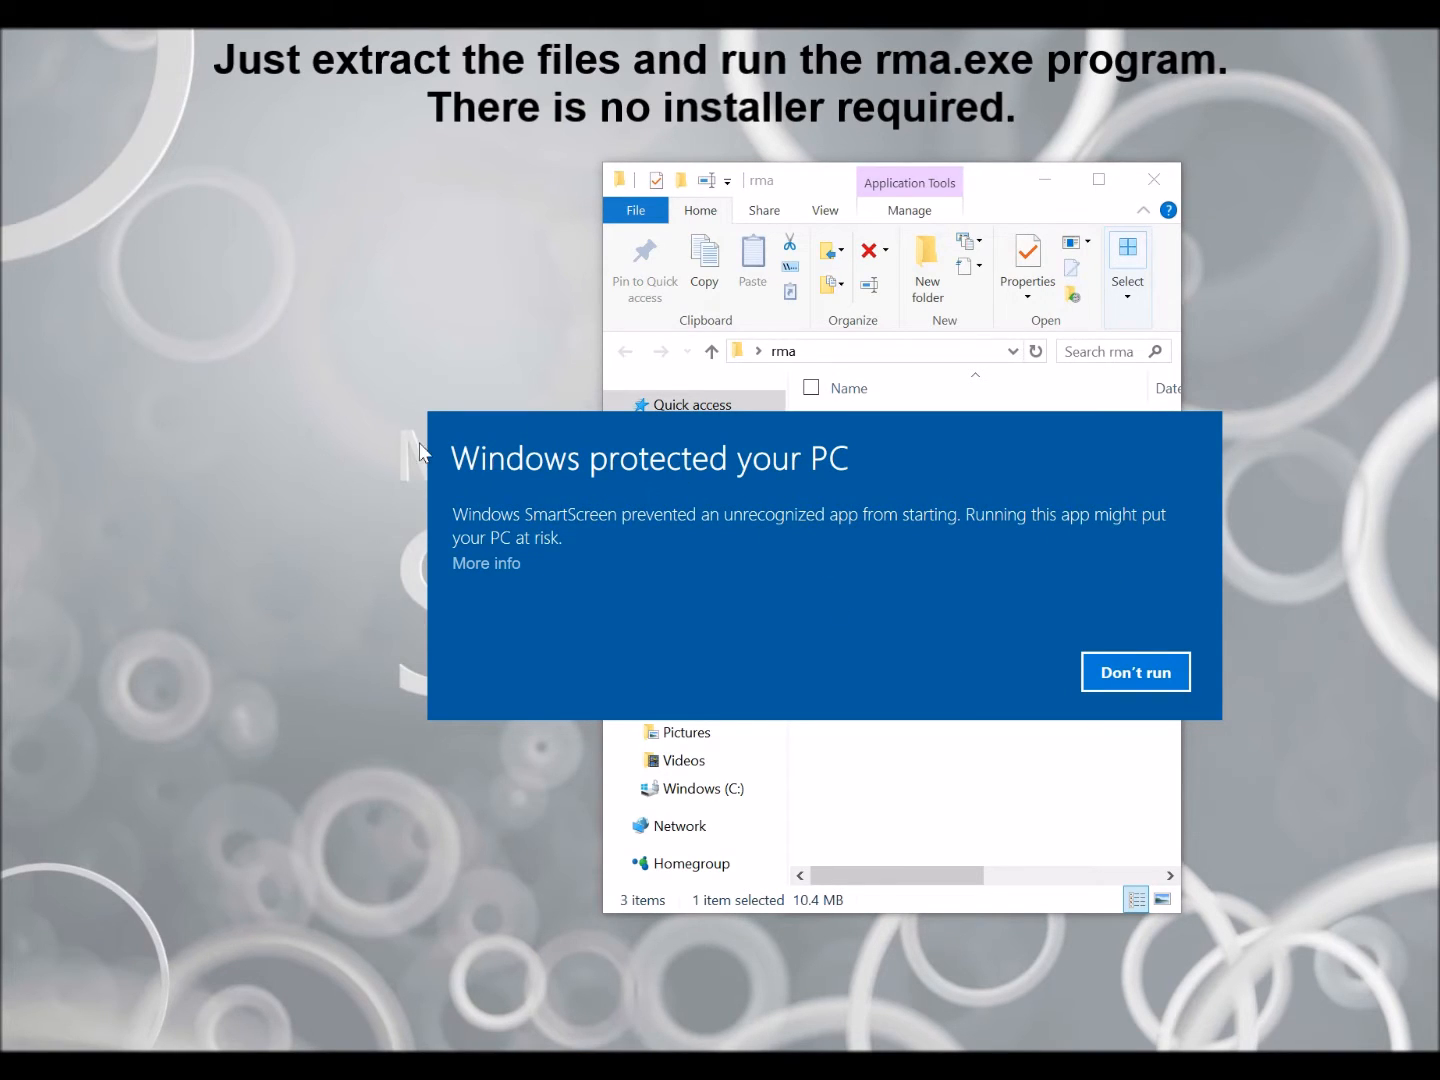
pyautogui.click(489, 563)
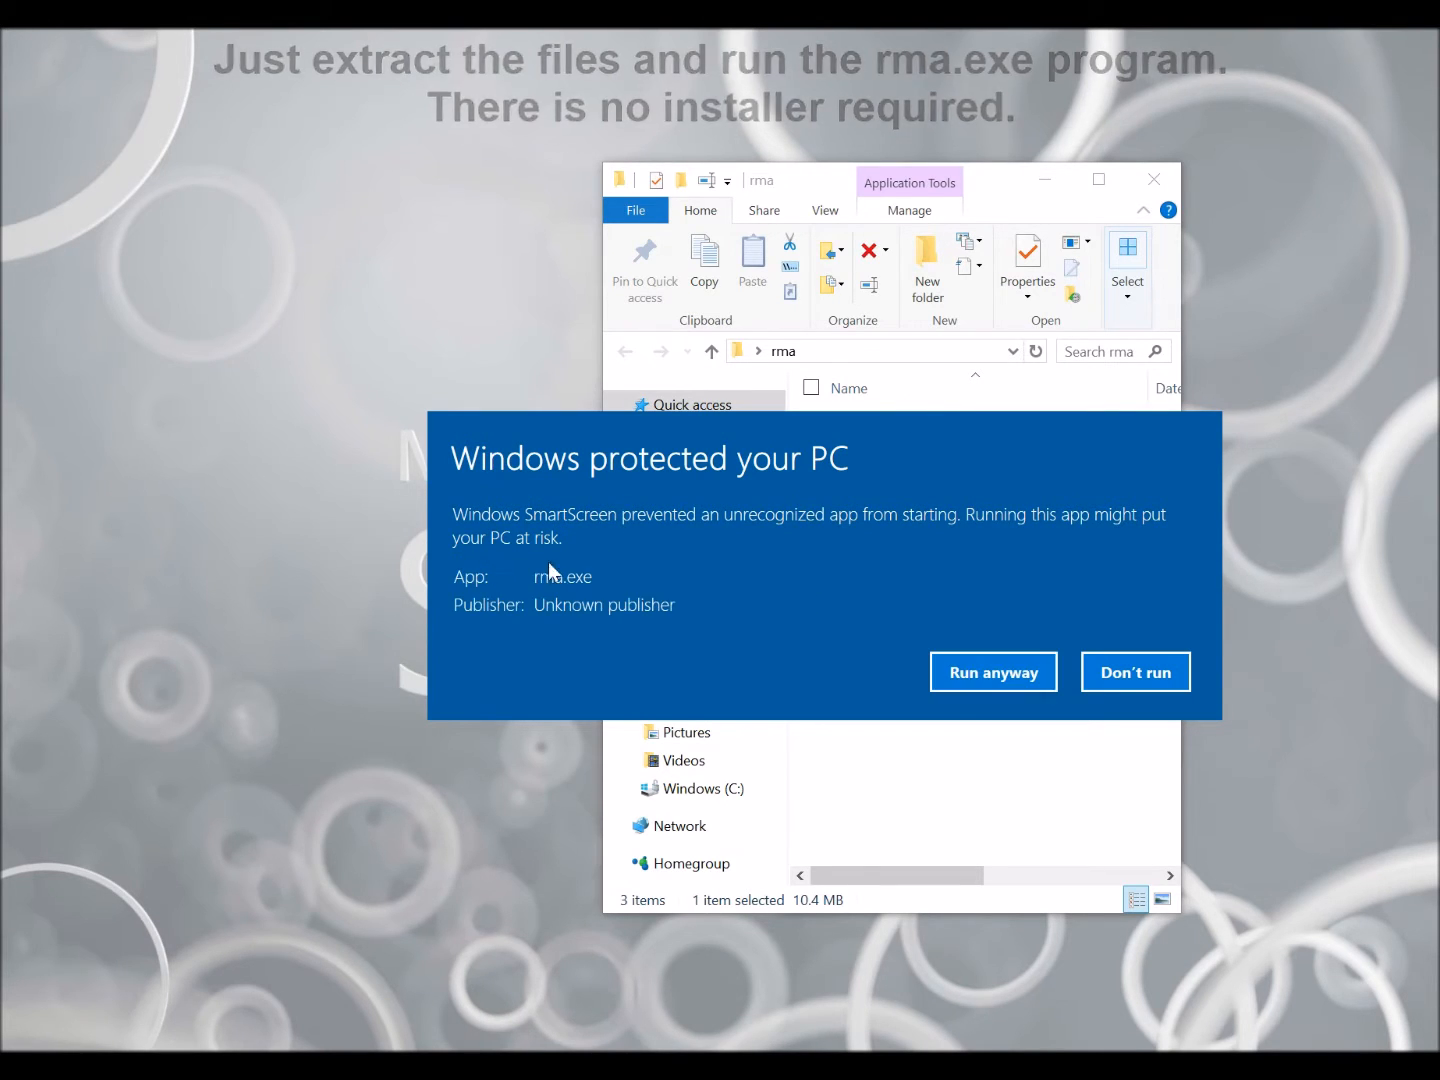
pyautogui.click(963, 678)
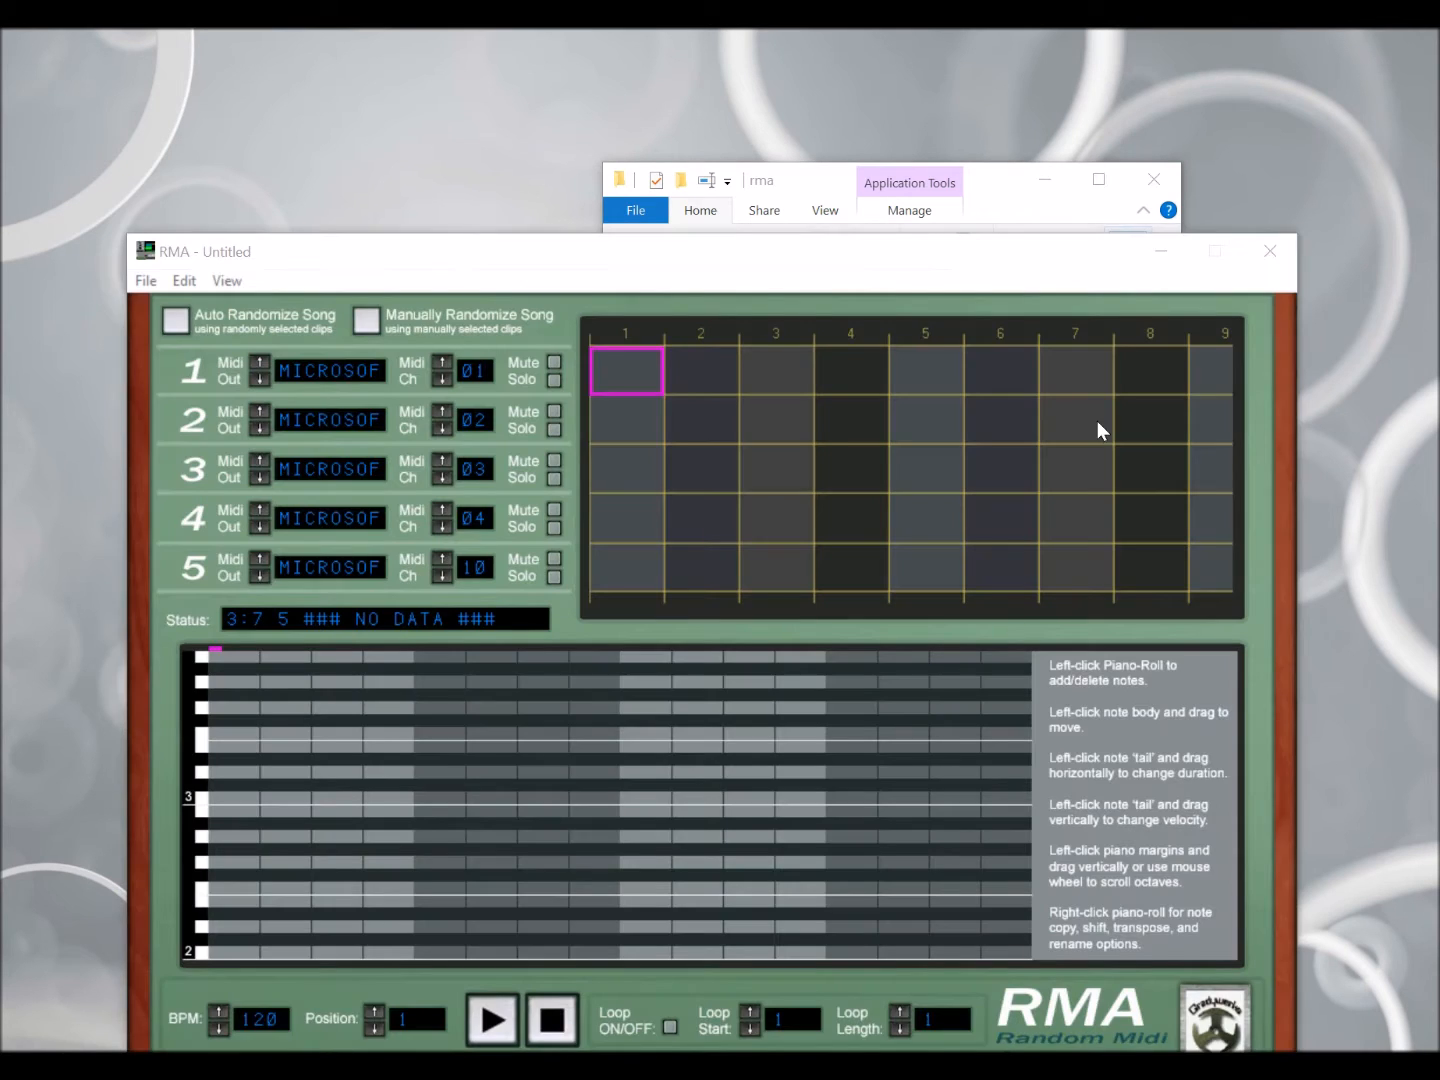
pyautogui.moveTo(986, 262); pyautogui.dragTo(1041, 149)
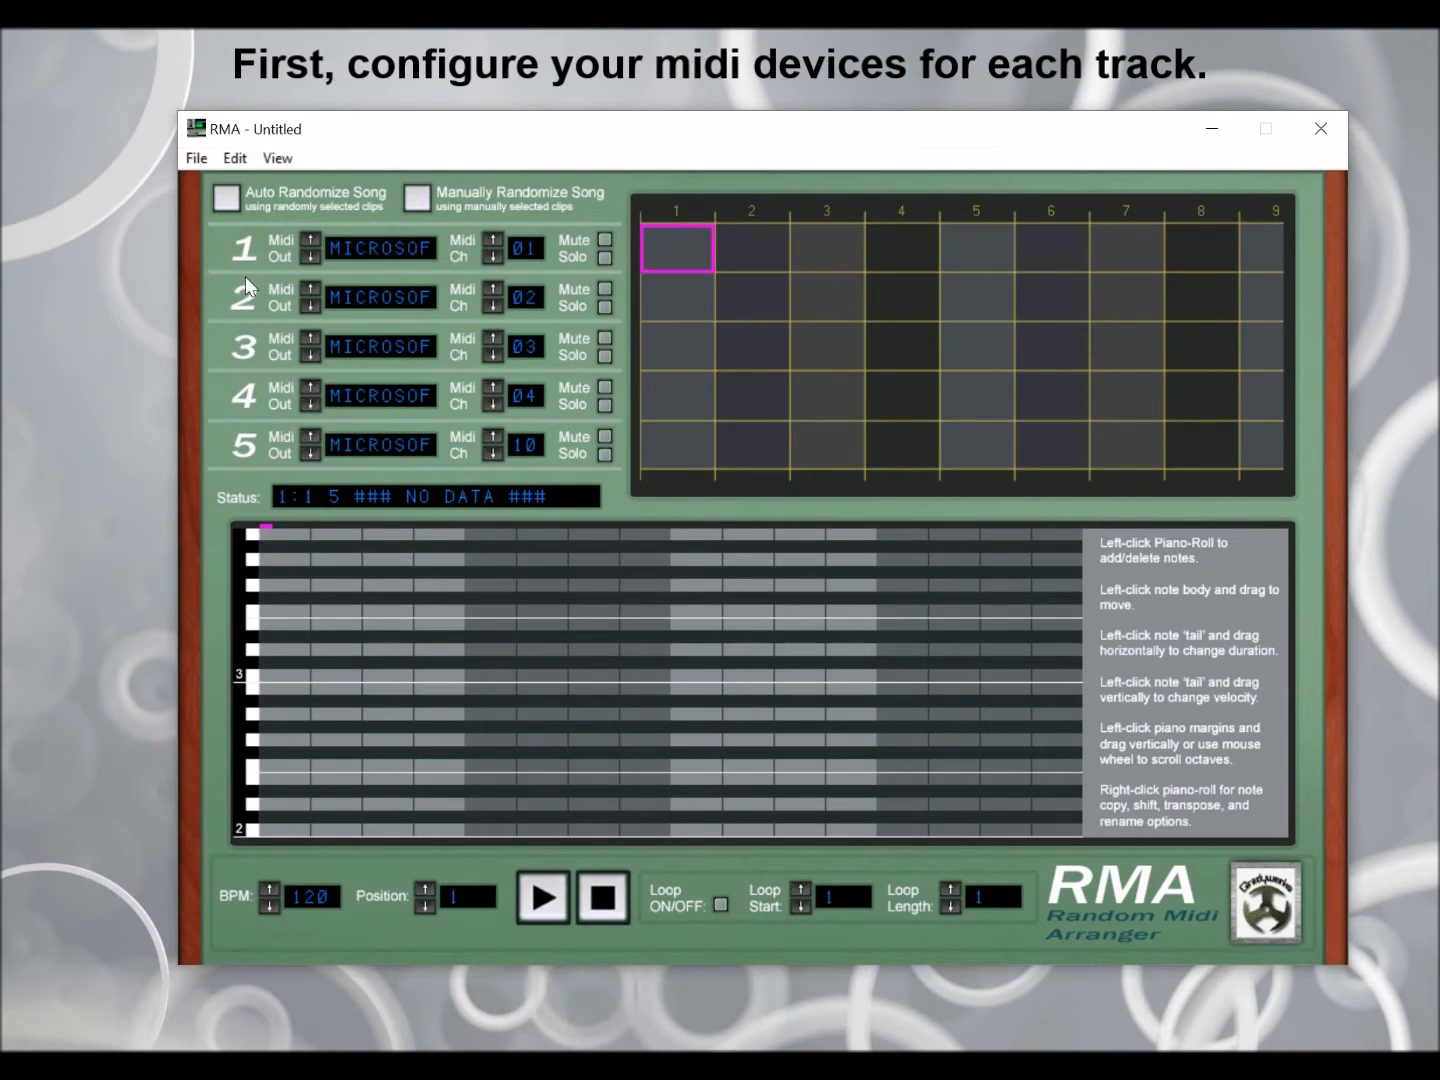
# Set track 1's MIDI output to LM5 on MIDI channel 16
pyautogui.click(310, 257)
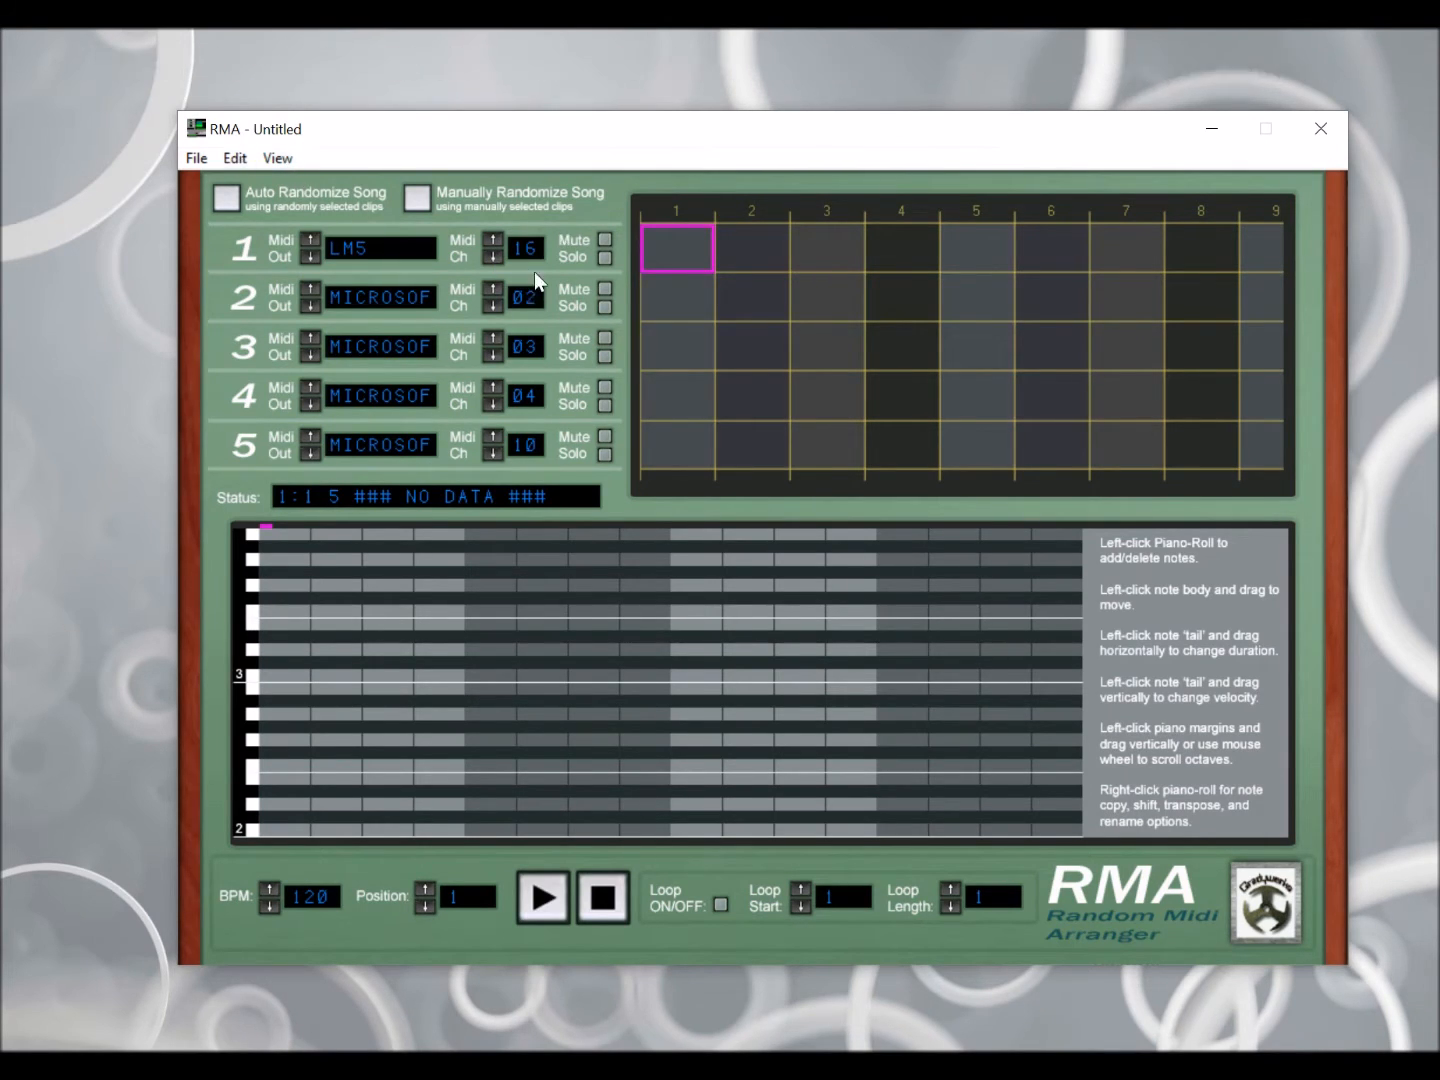
# Examine the render engine preferences for each track's instrument type, part variations and available MIDI channels
pyautogui.click(229, 157)
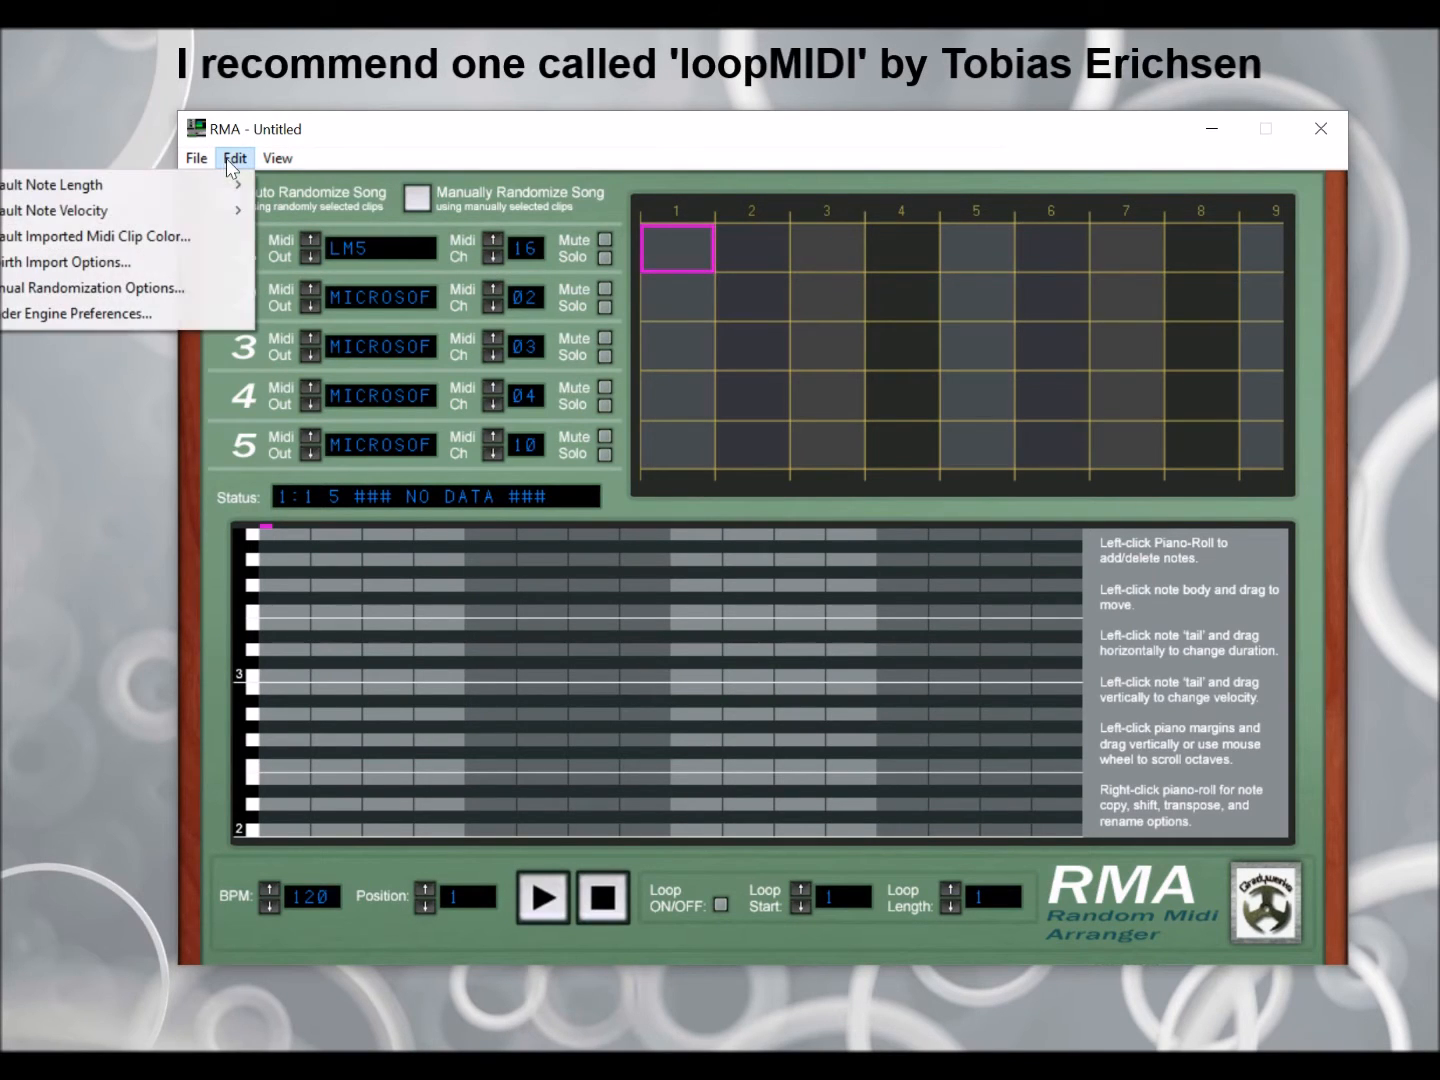
pyautogui.click(169, 314)
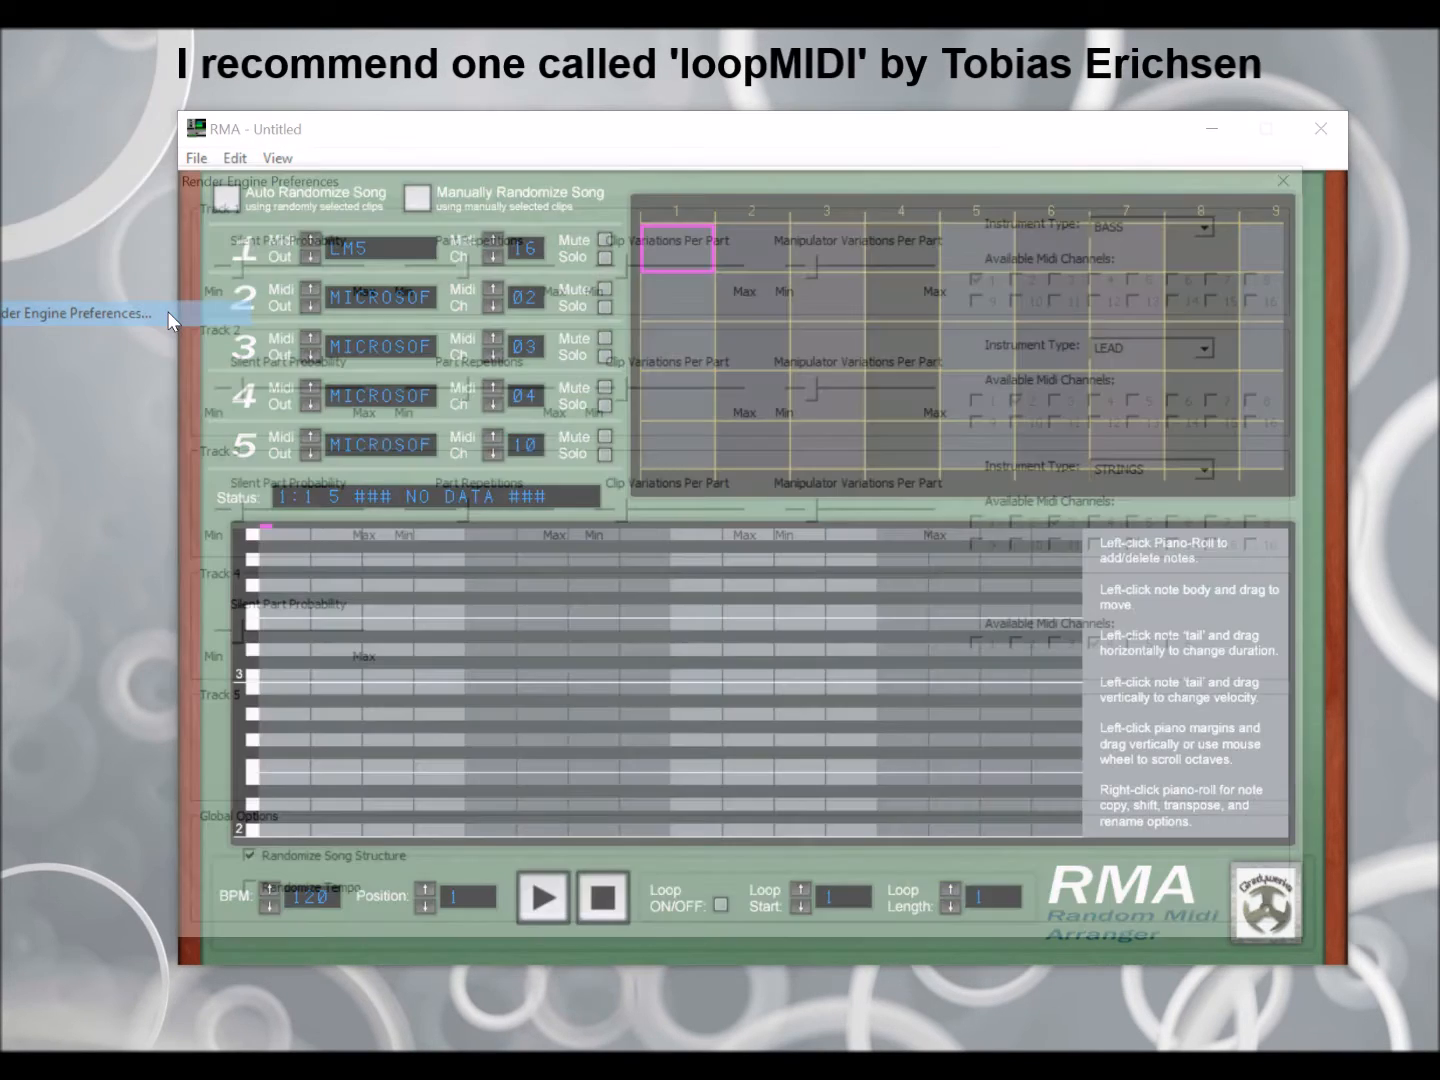
pyautogui.click(1305, 175)
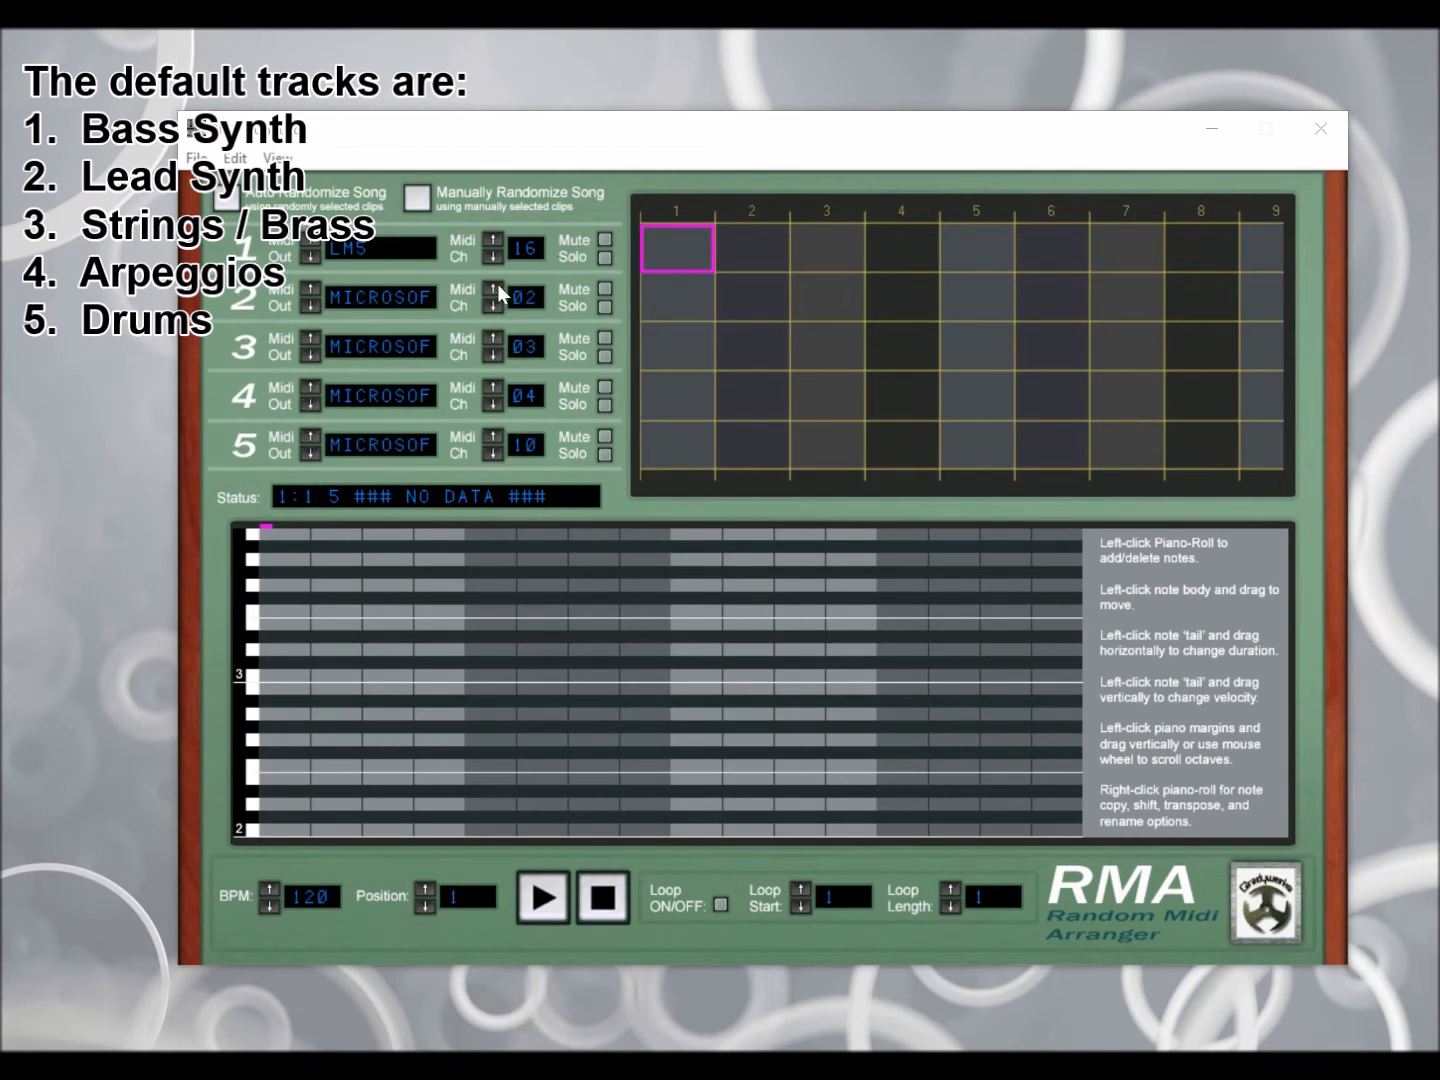
# Examine the manual randomization options for drum track 5 and close that window
pyautogui.click(419, 196)
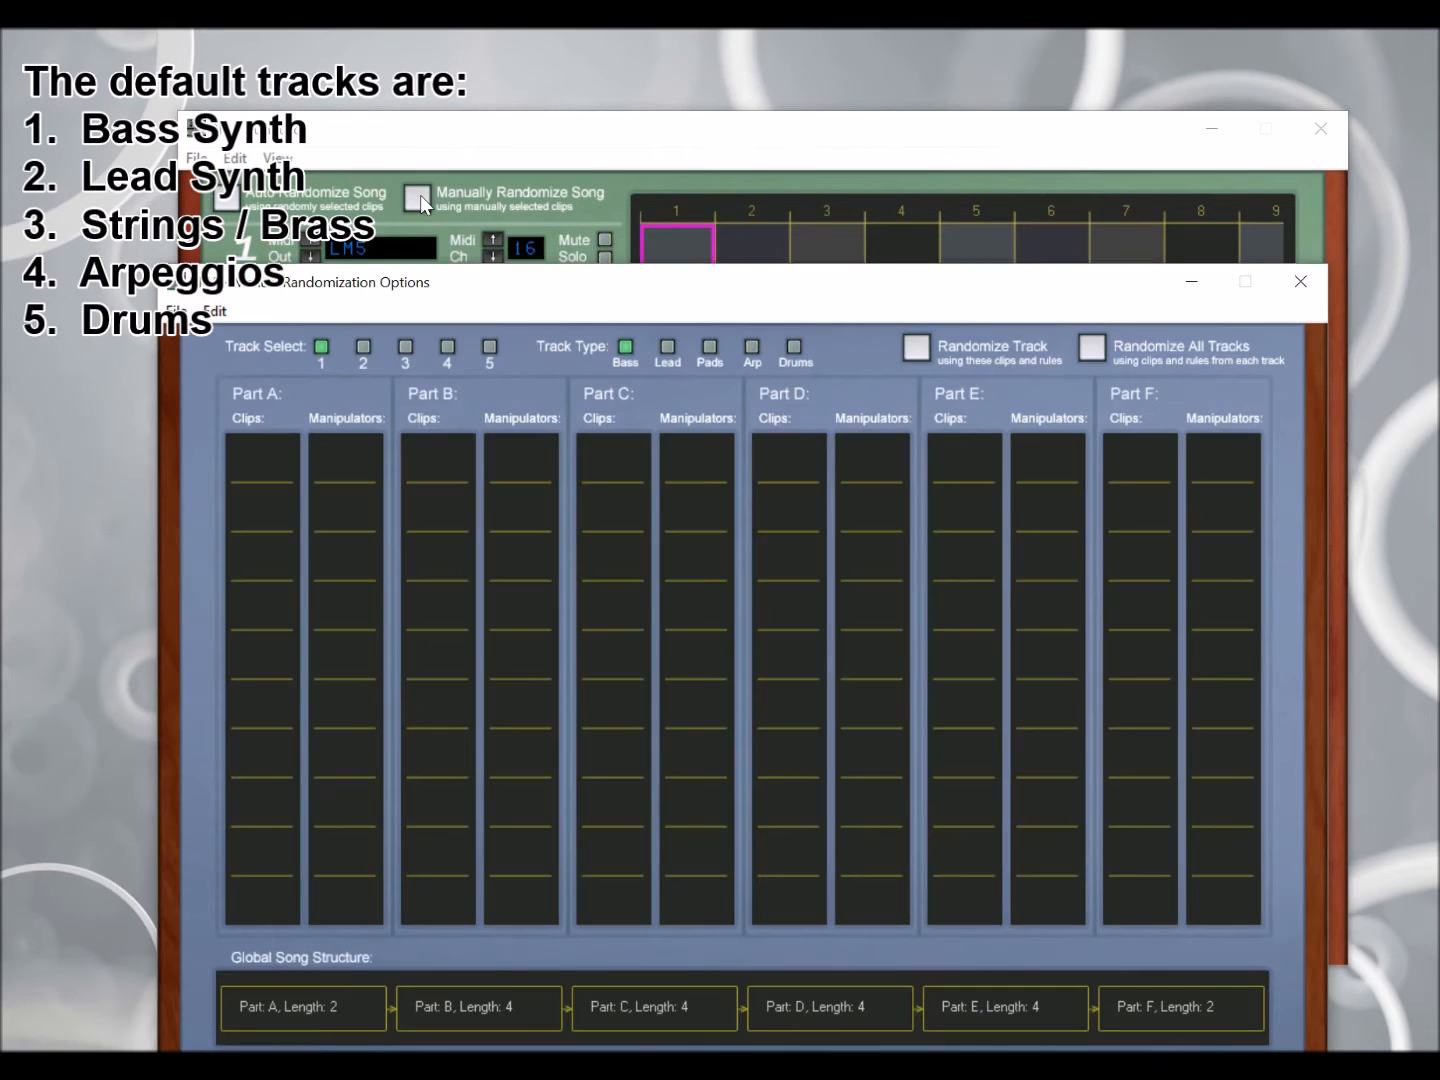
pyautogui.moveTo(585, 315); pyautogui.dragTo(562, 166)
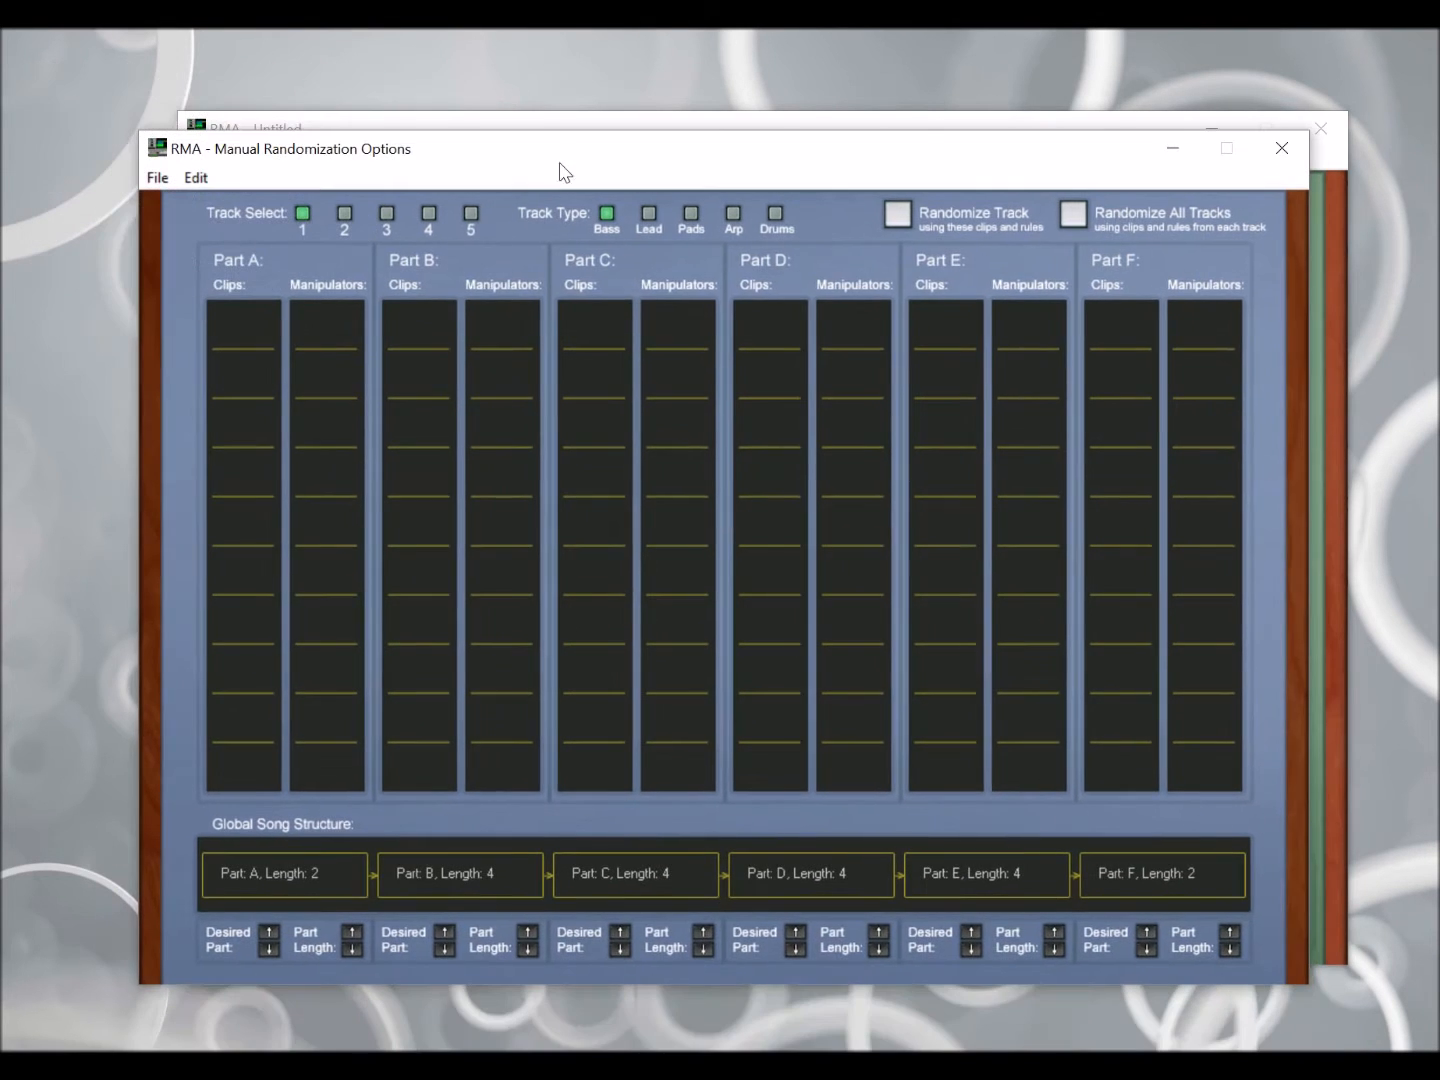
pyautogui.click(471, 214)
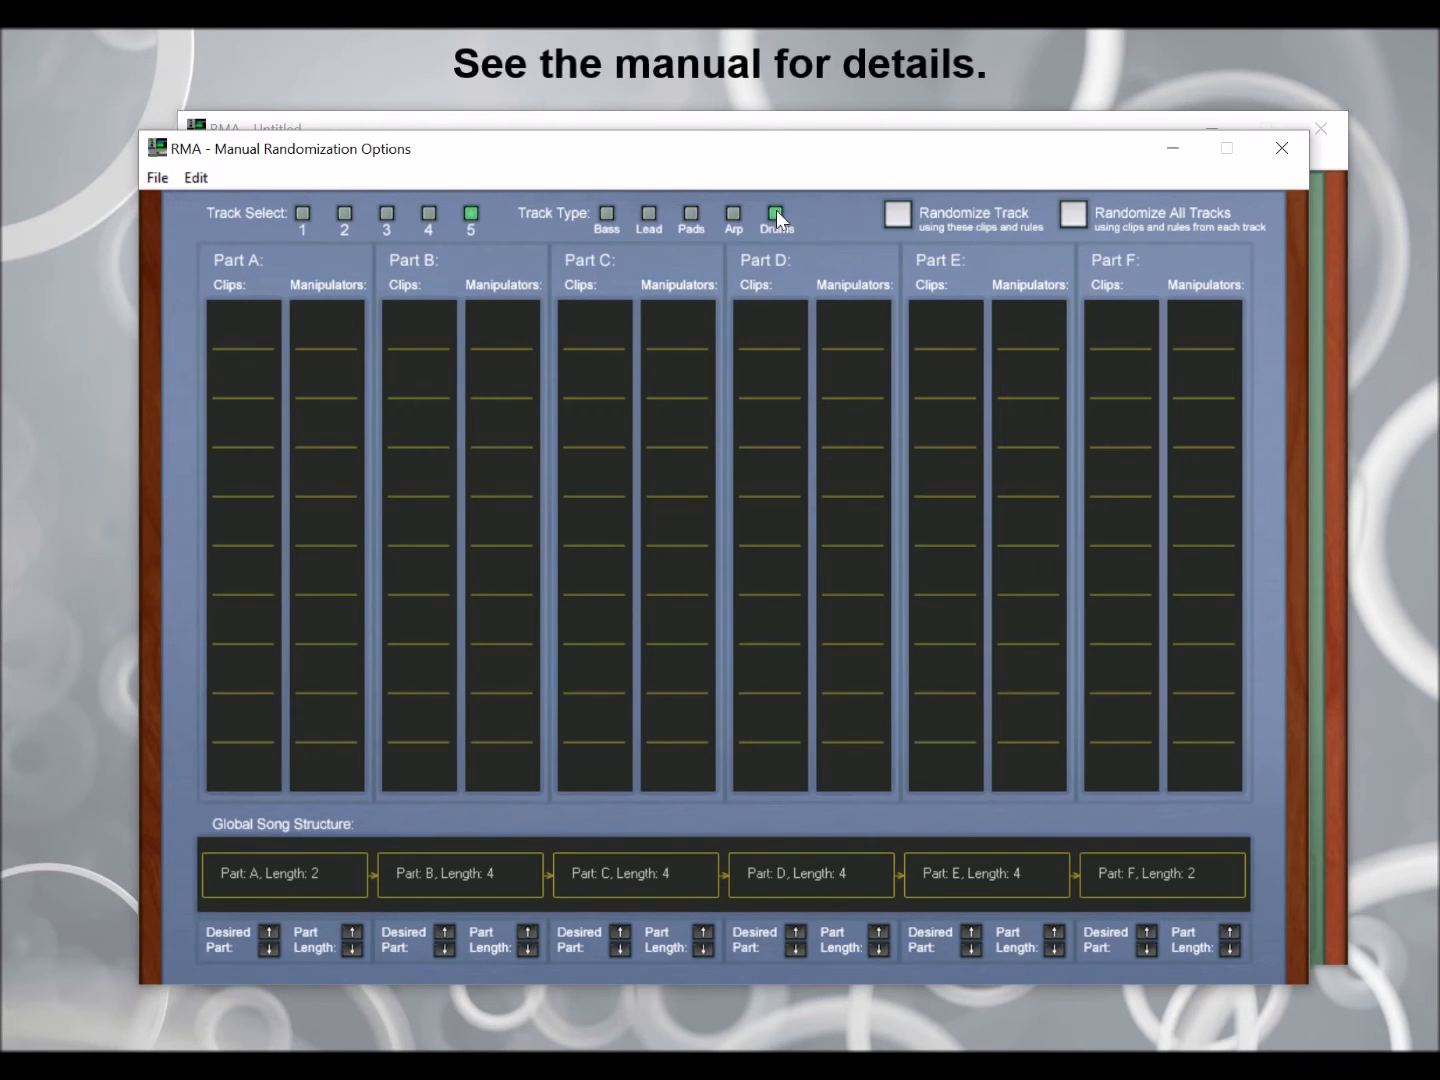
pyautogui.click(1282, 149)
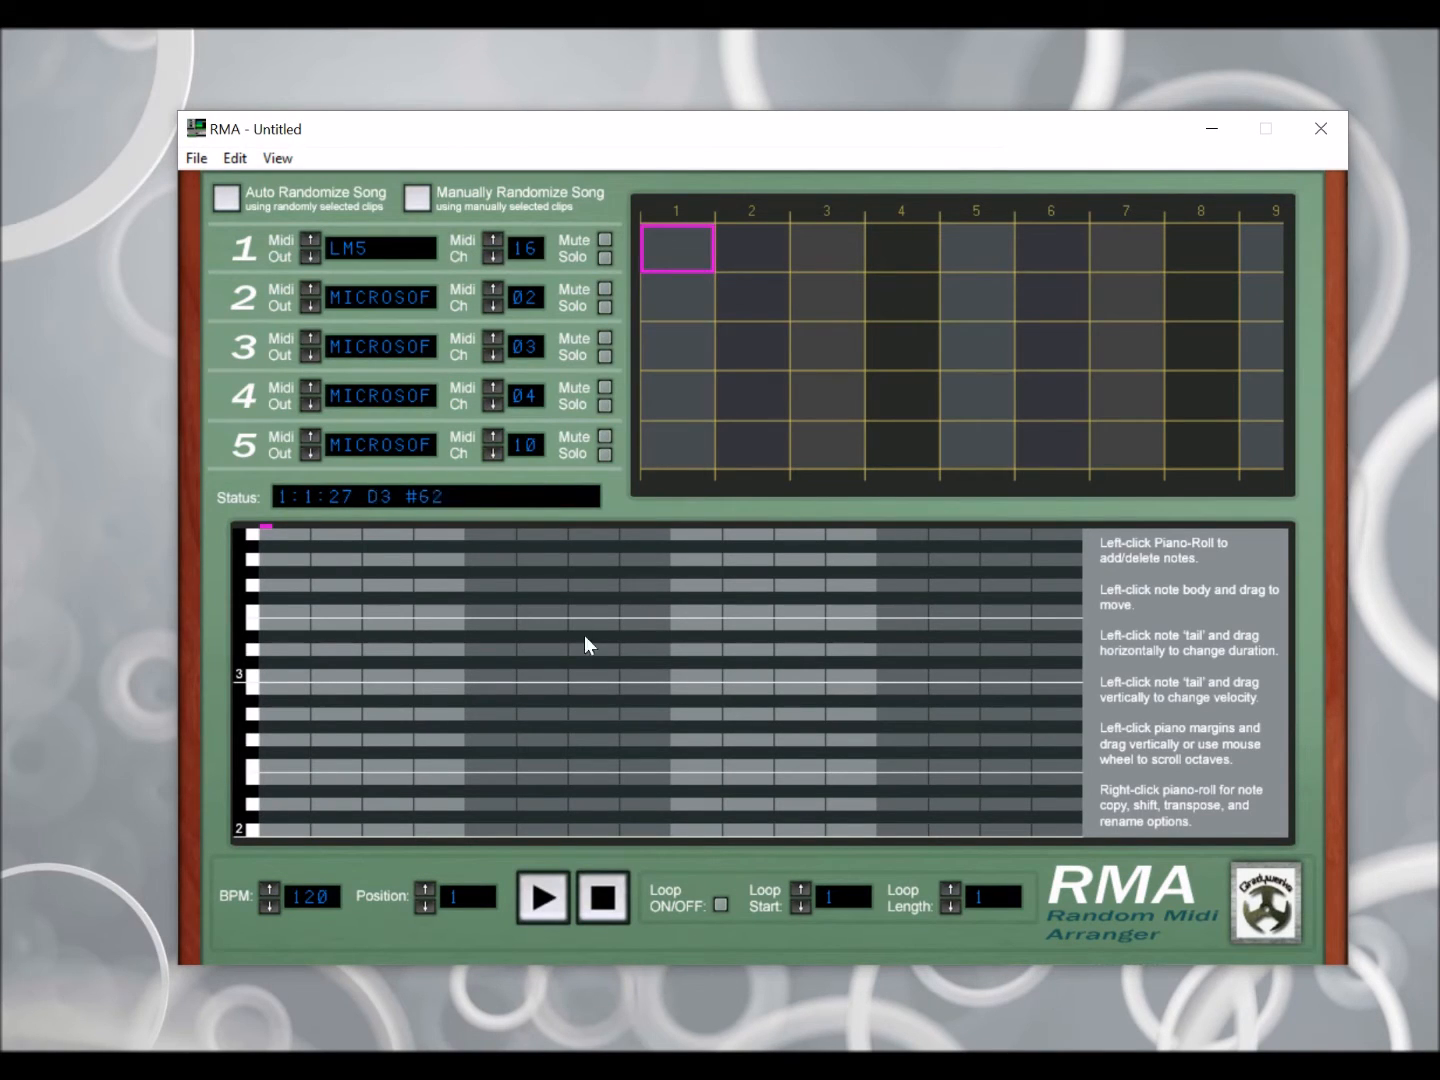
# Auto-randomize the song with randomly selected clips, loading preset.rma as the preset song file
pyautogui.click(227, 198)
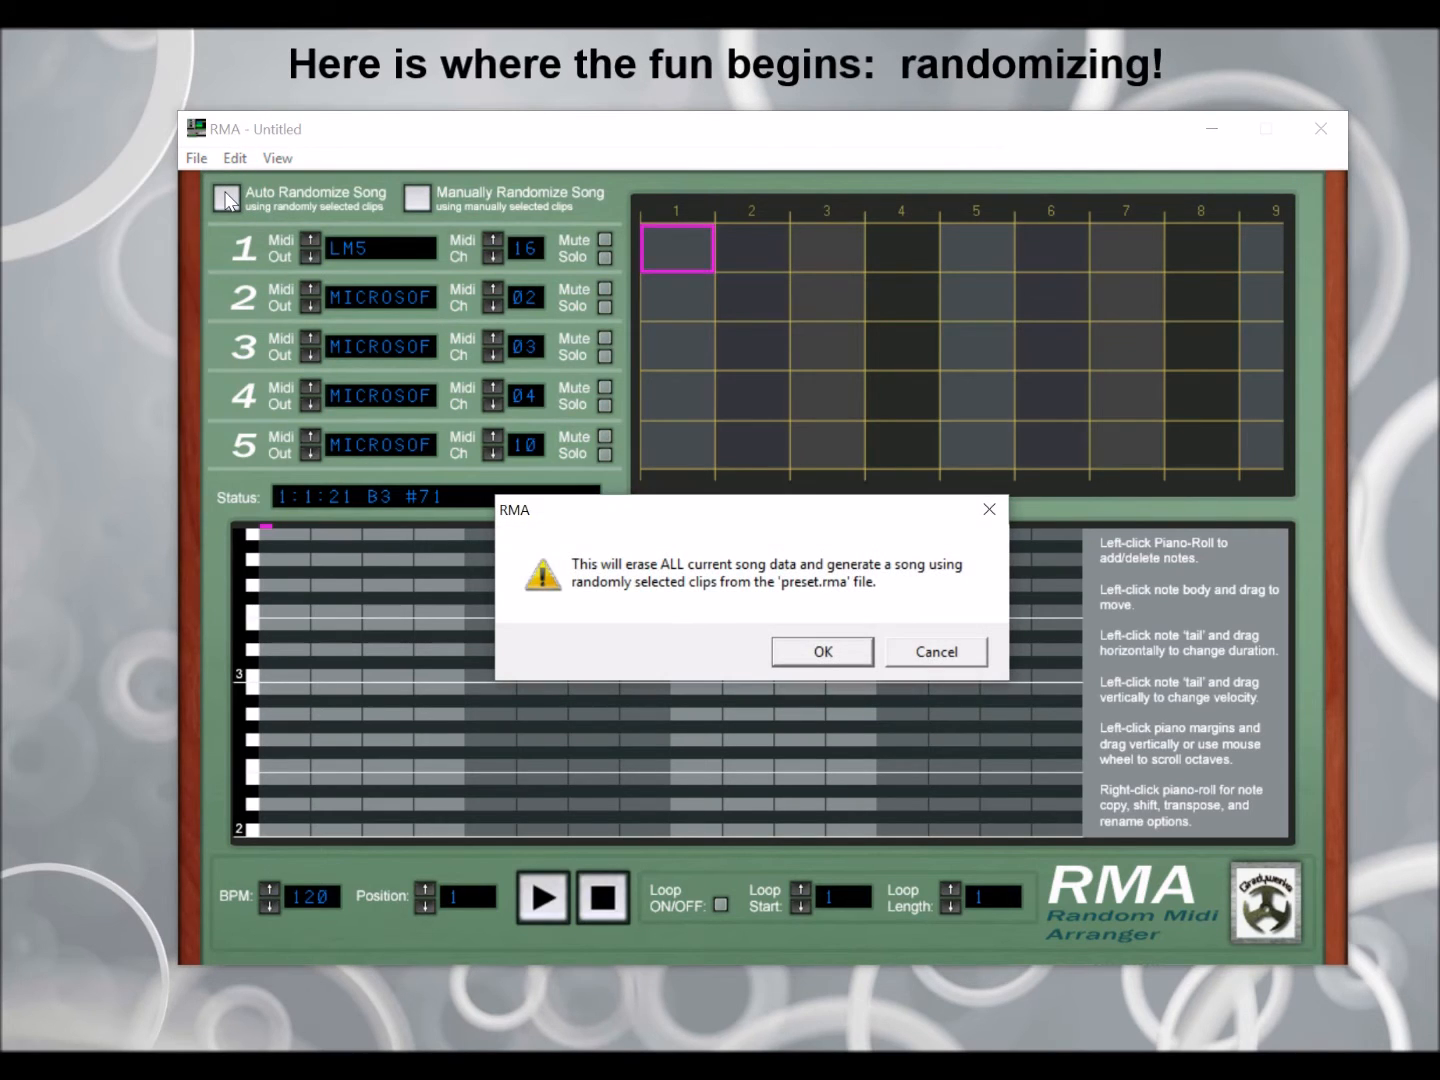
pyautogui.click(823, 653)
pyautogui.click(836, 651)
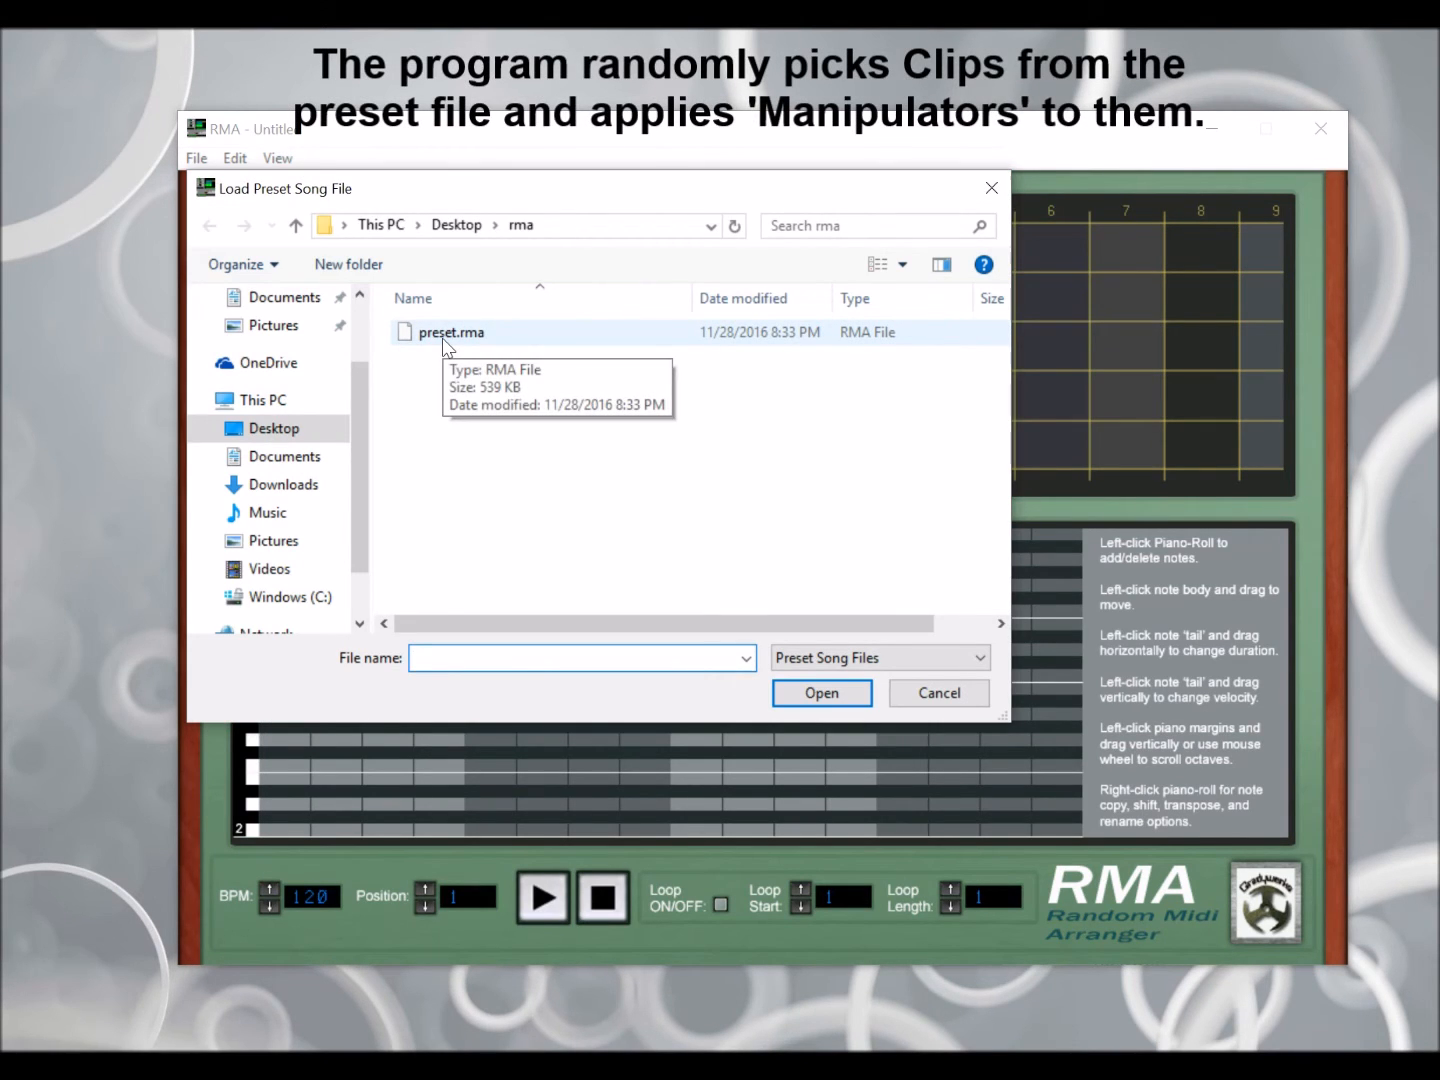
pyautogui.doubleClick(443, 333)
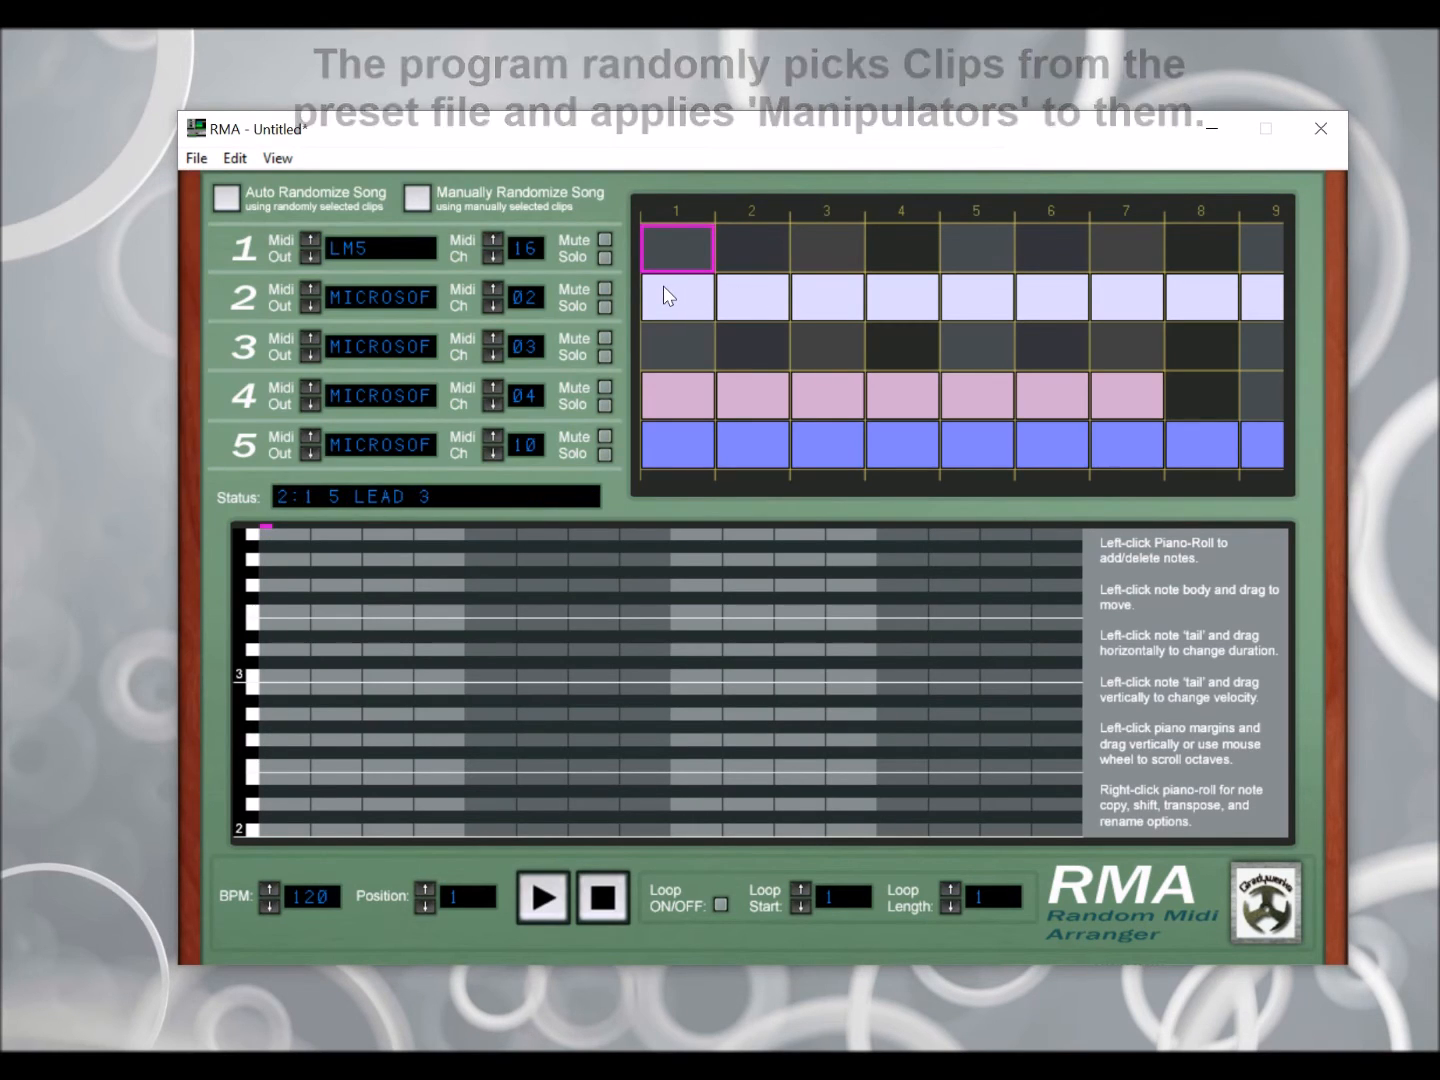
# Inspect the notes of track 2's clips at positions 1 and 2 in the piano roll
pyautogui.click(673, 301)
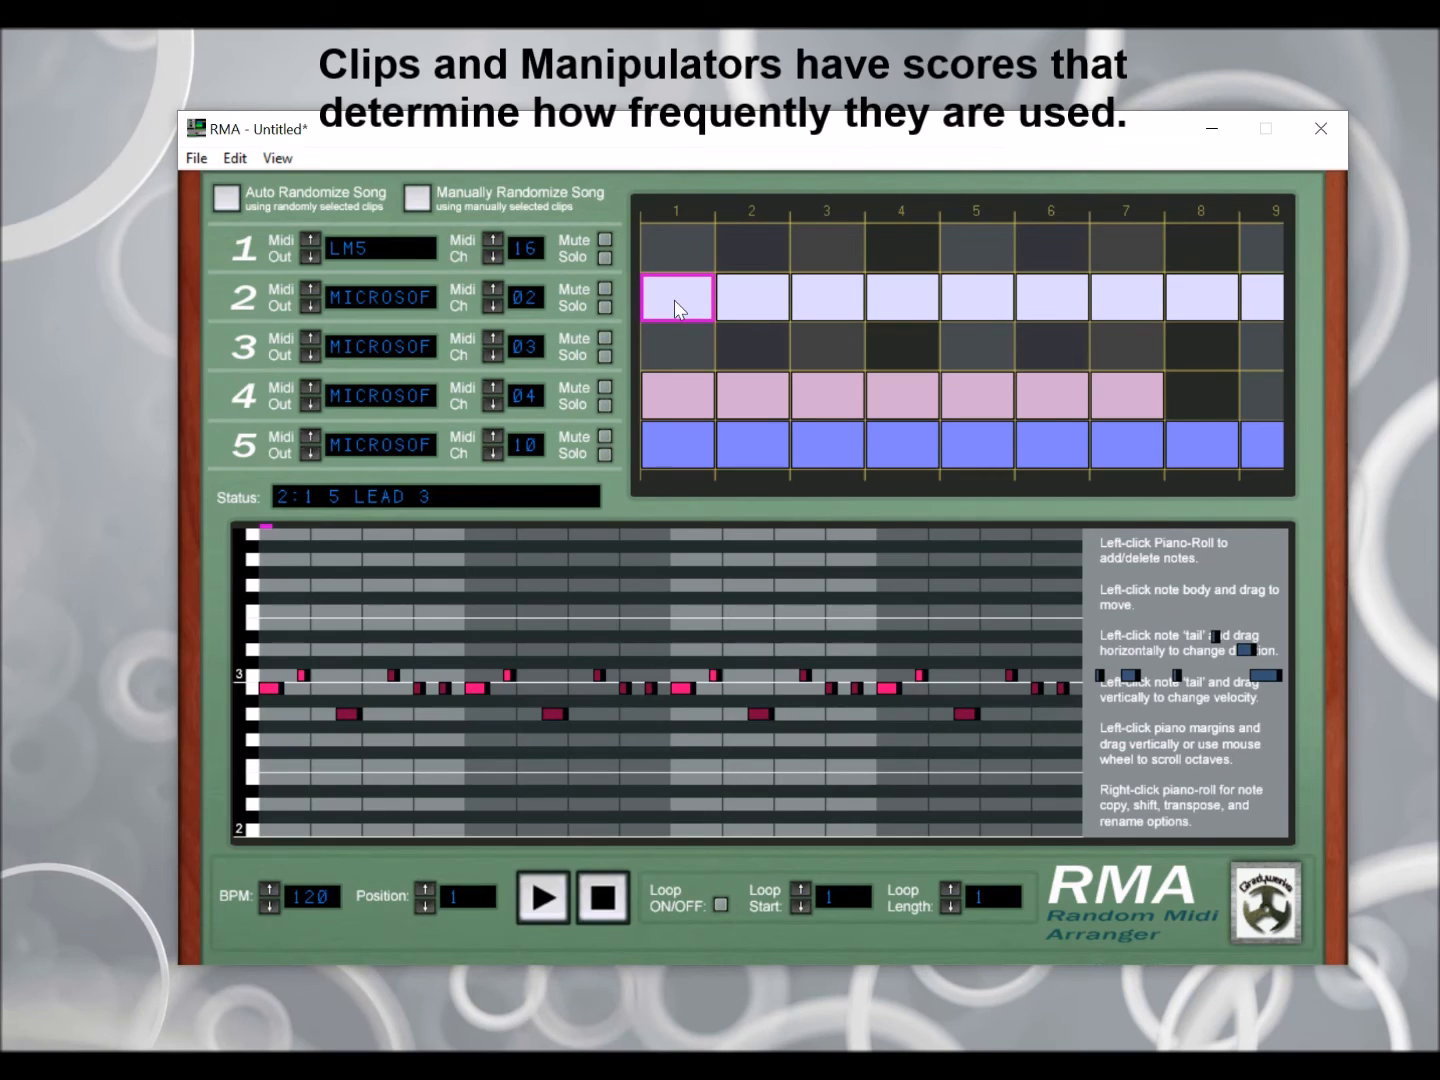
pyautogui.click(750, 300)
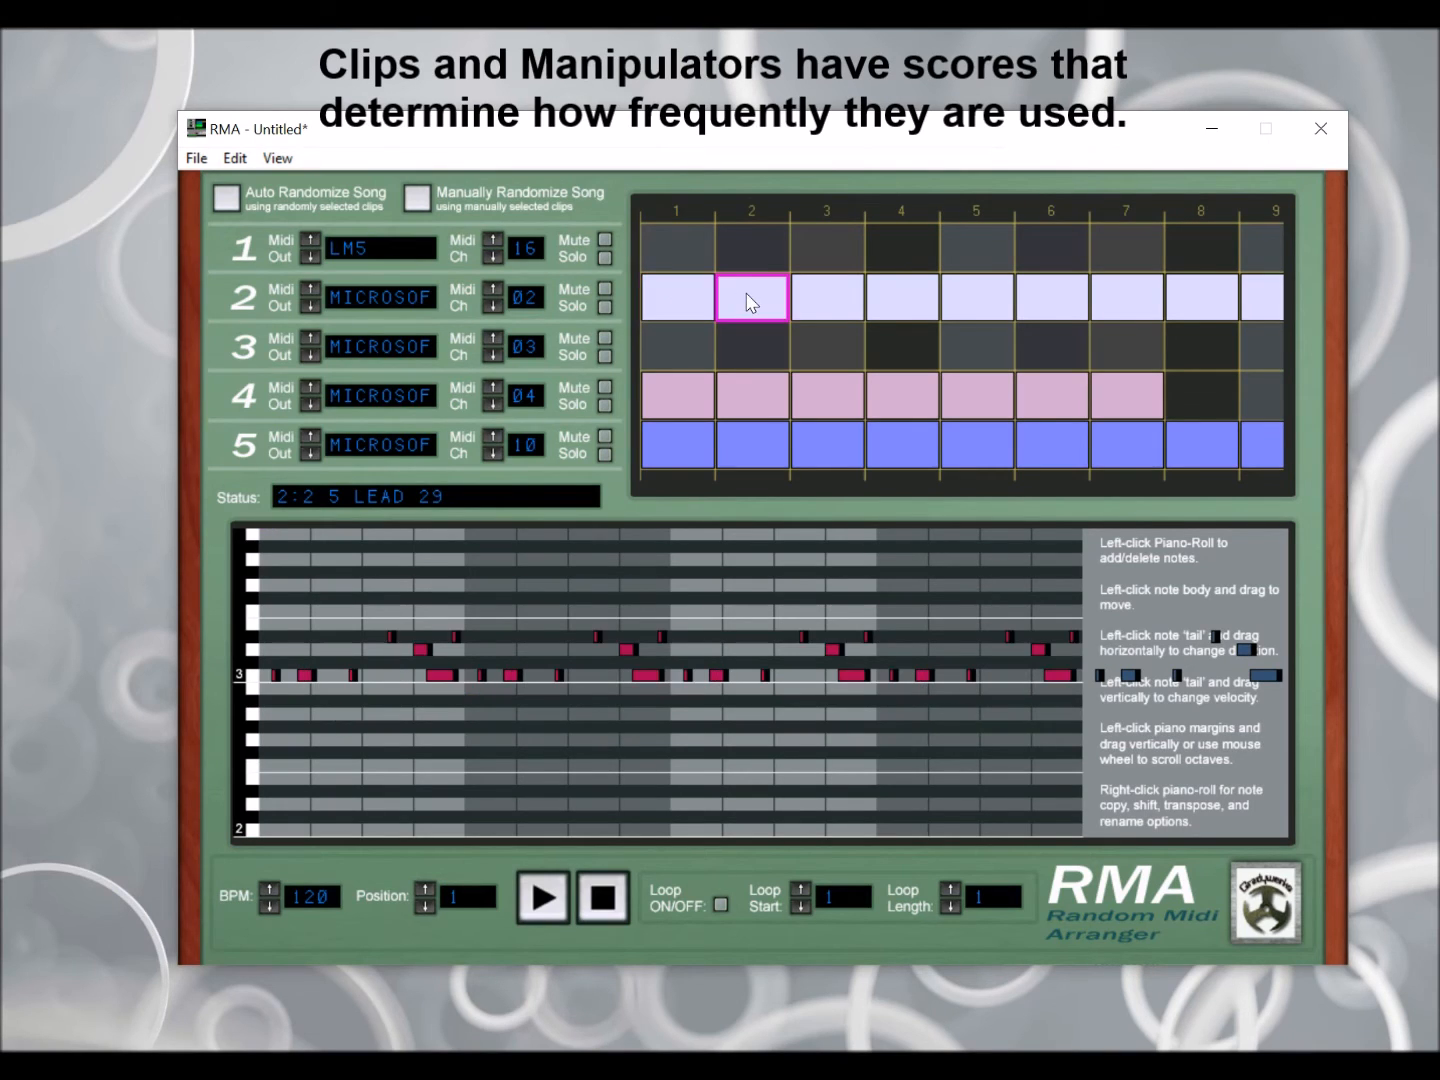
pyautogui.click(684, 297)
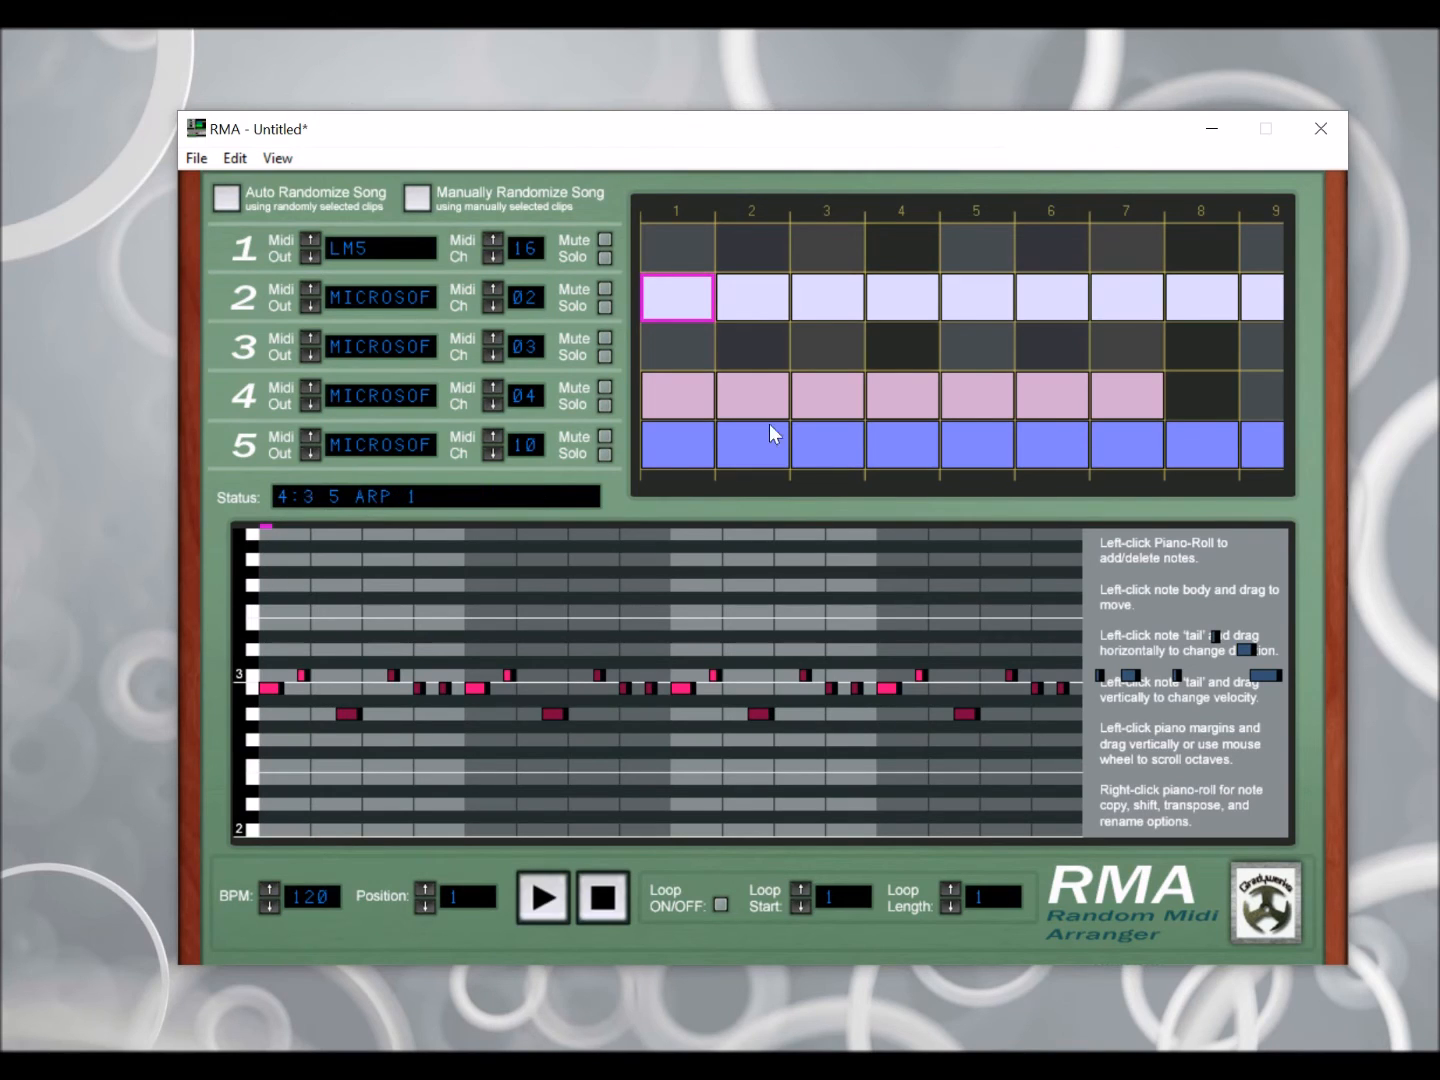
# Add an E2 note at step 33 of track 5's first clip and increase its length and velocity
pyautogui.click(666, 453)
pyautogui.scroll(-5, 1148, 627)
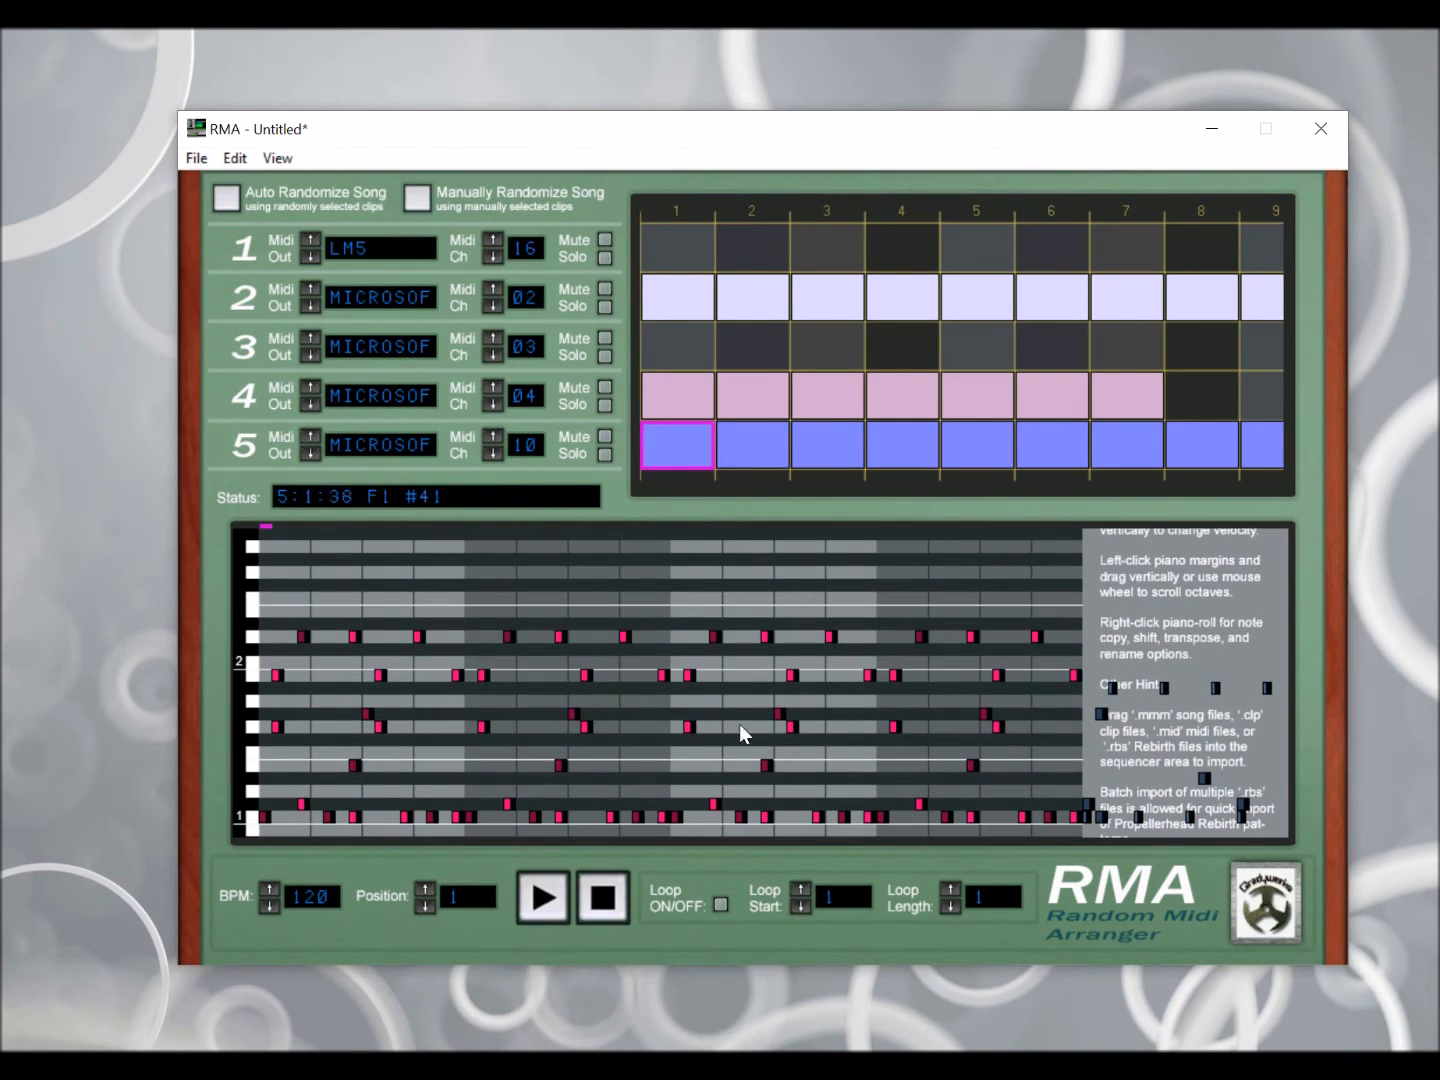
pyautogui.scroll(-1, 600, 670)
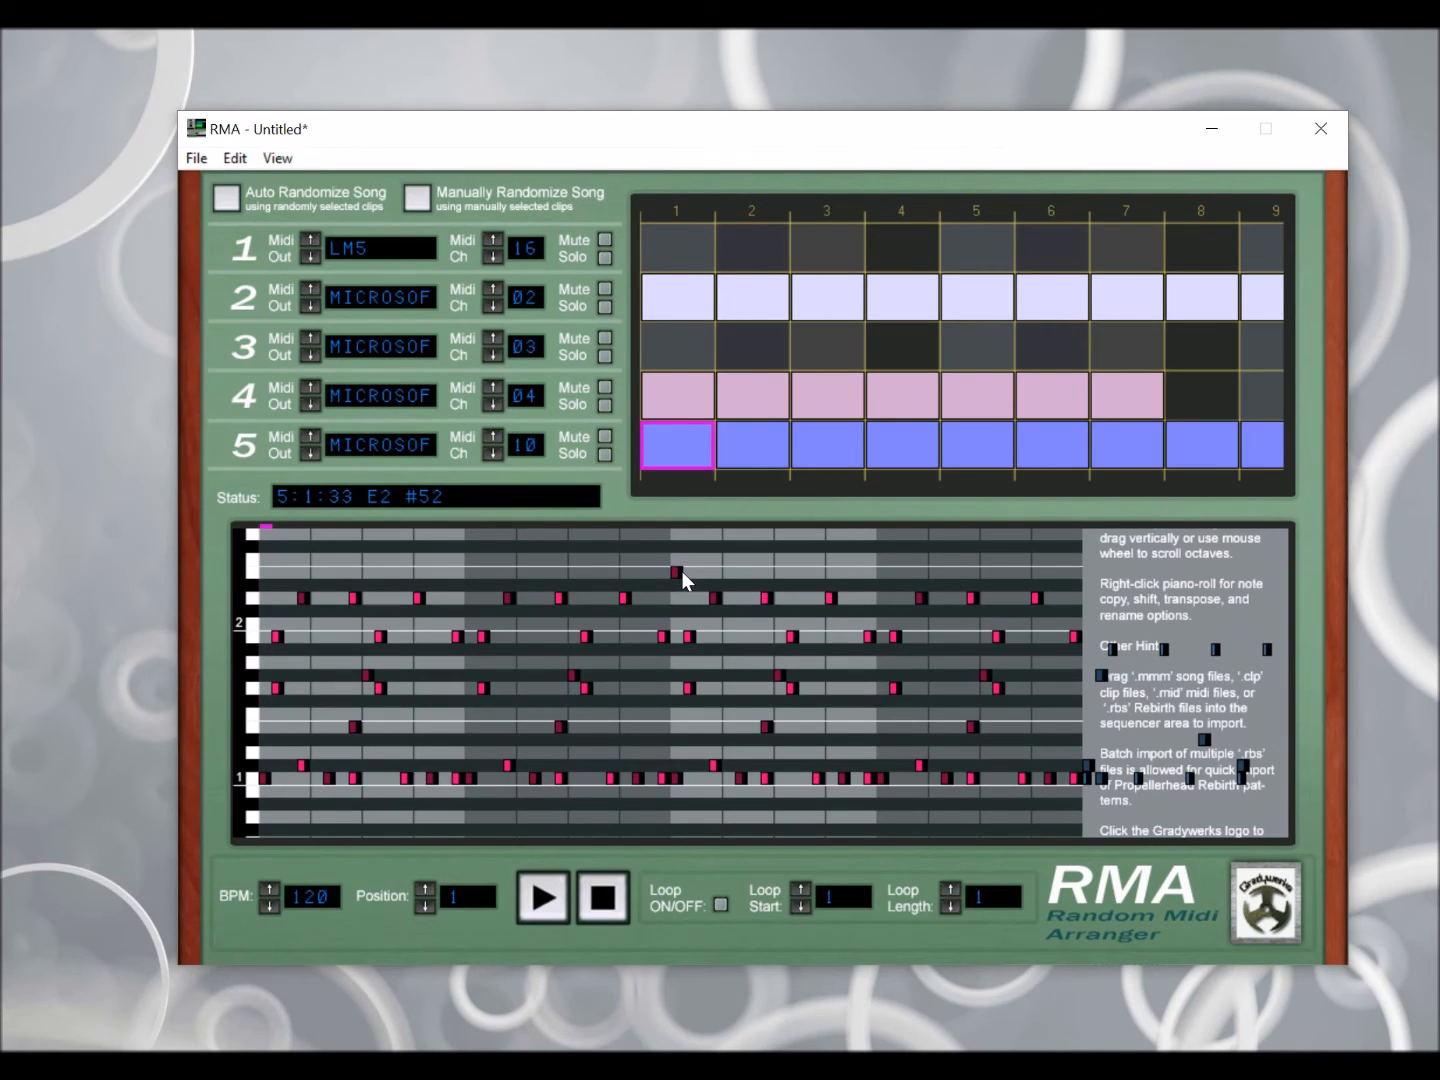
pyautogui.moveTo(682, 571); pyautogui.dragTo(697, 607)
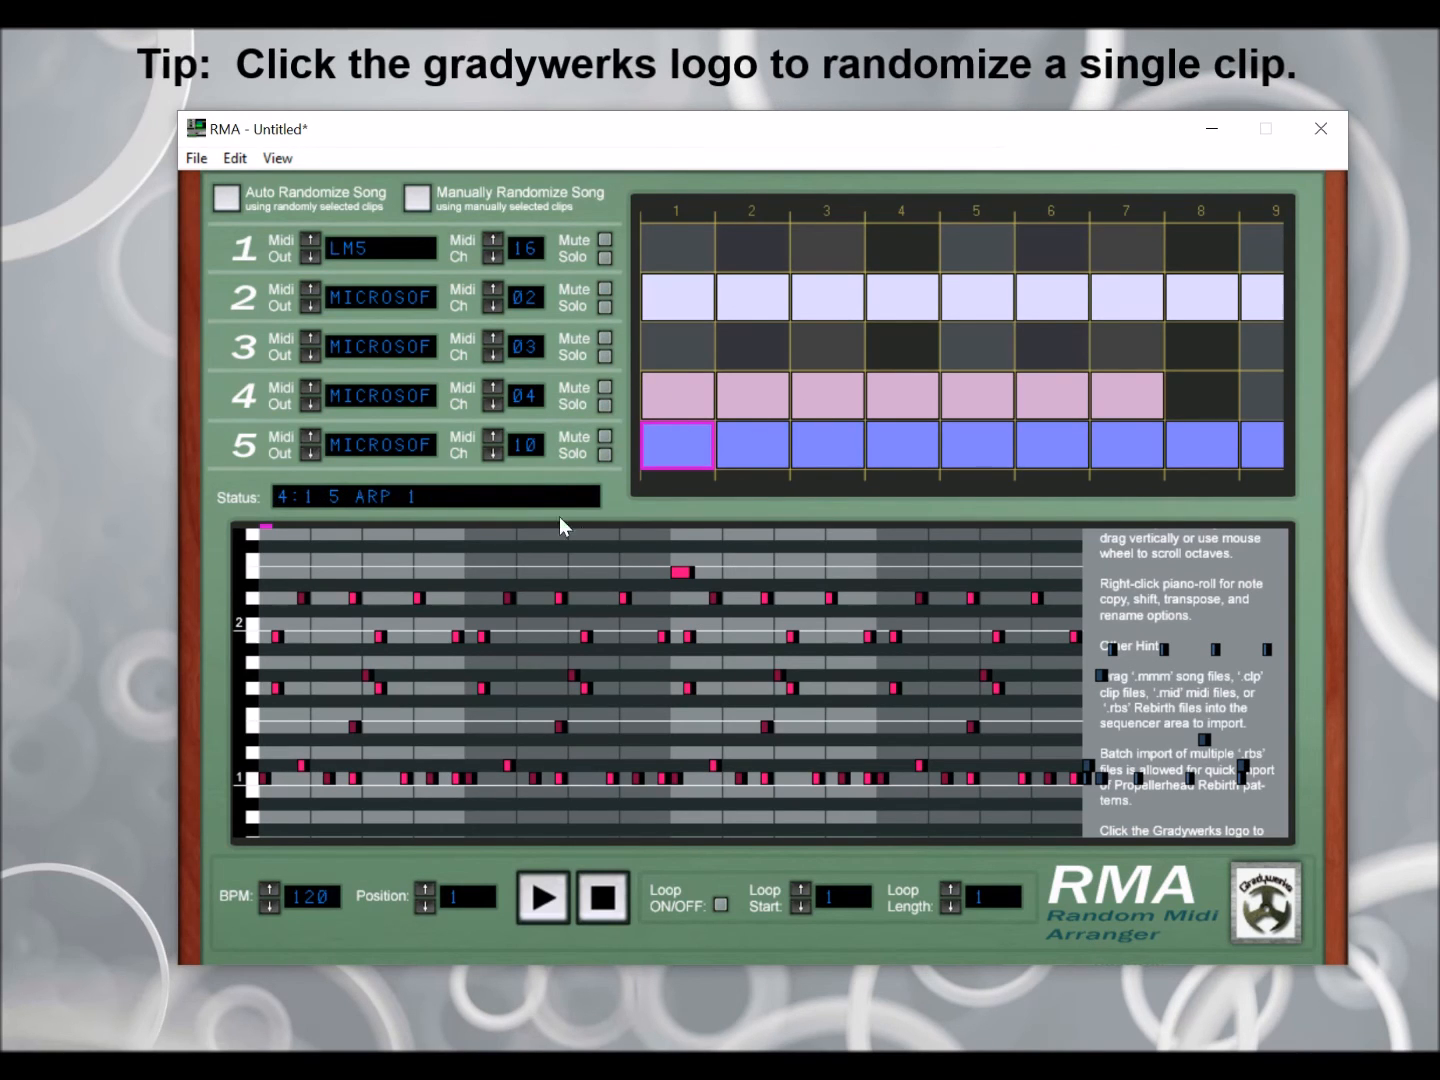
# Randomize track 5's first clip several times and turn looping on
pyautogui.click(1268, 916)
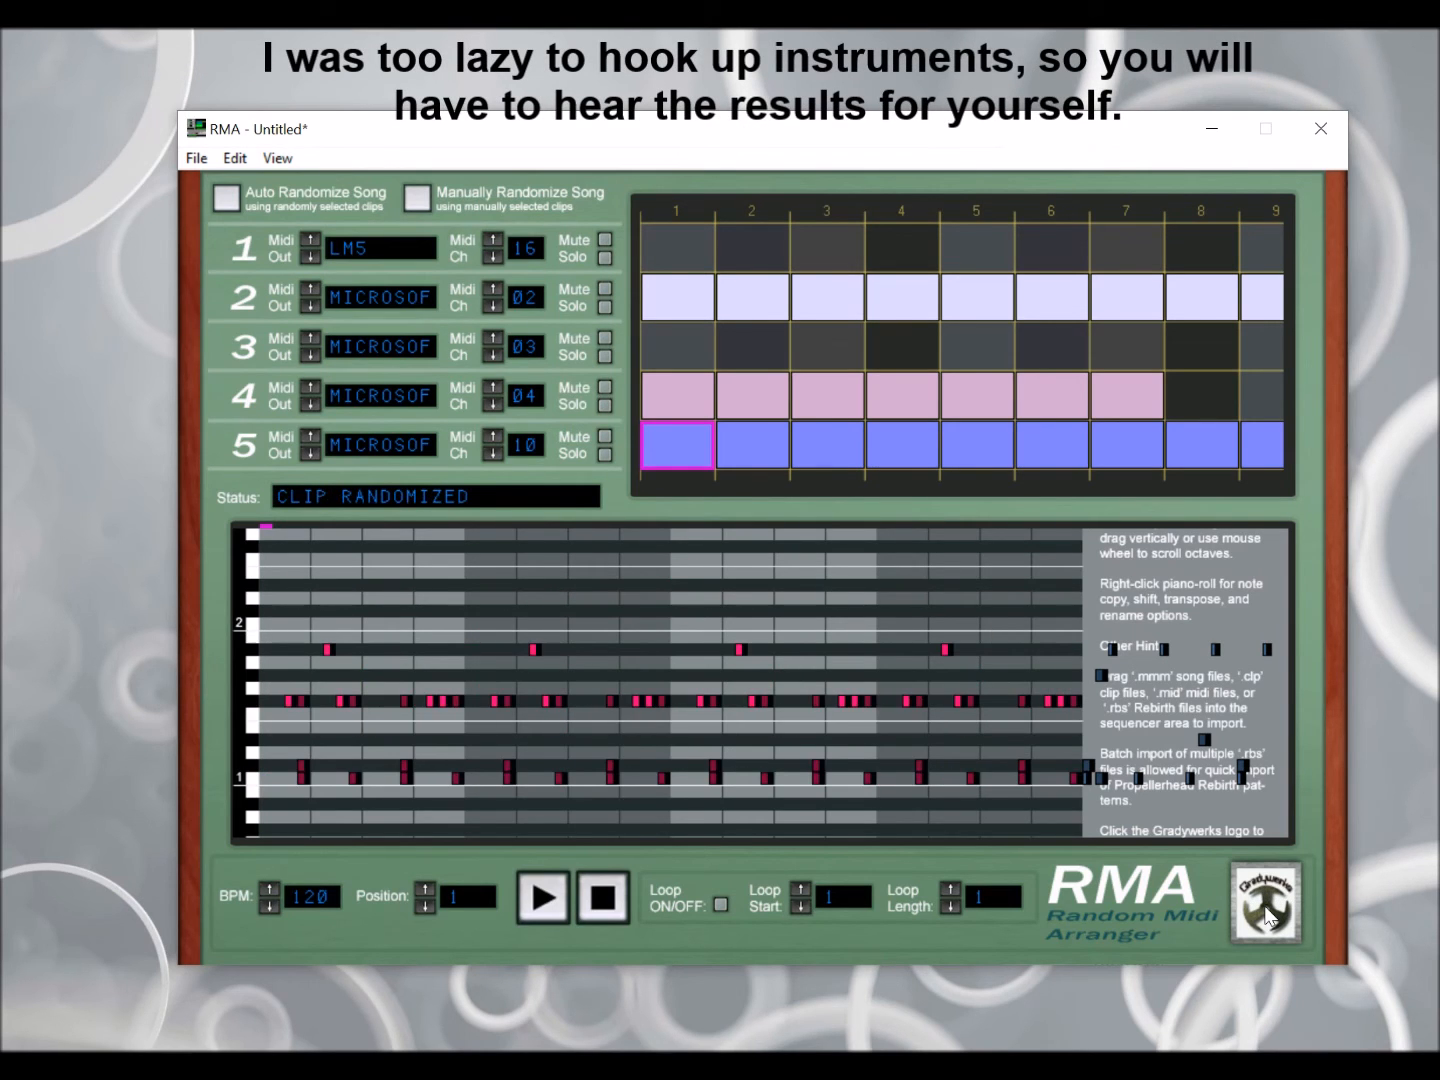
pyautogui.click(720, 904)
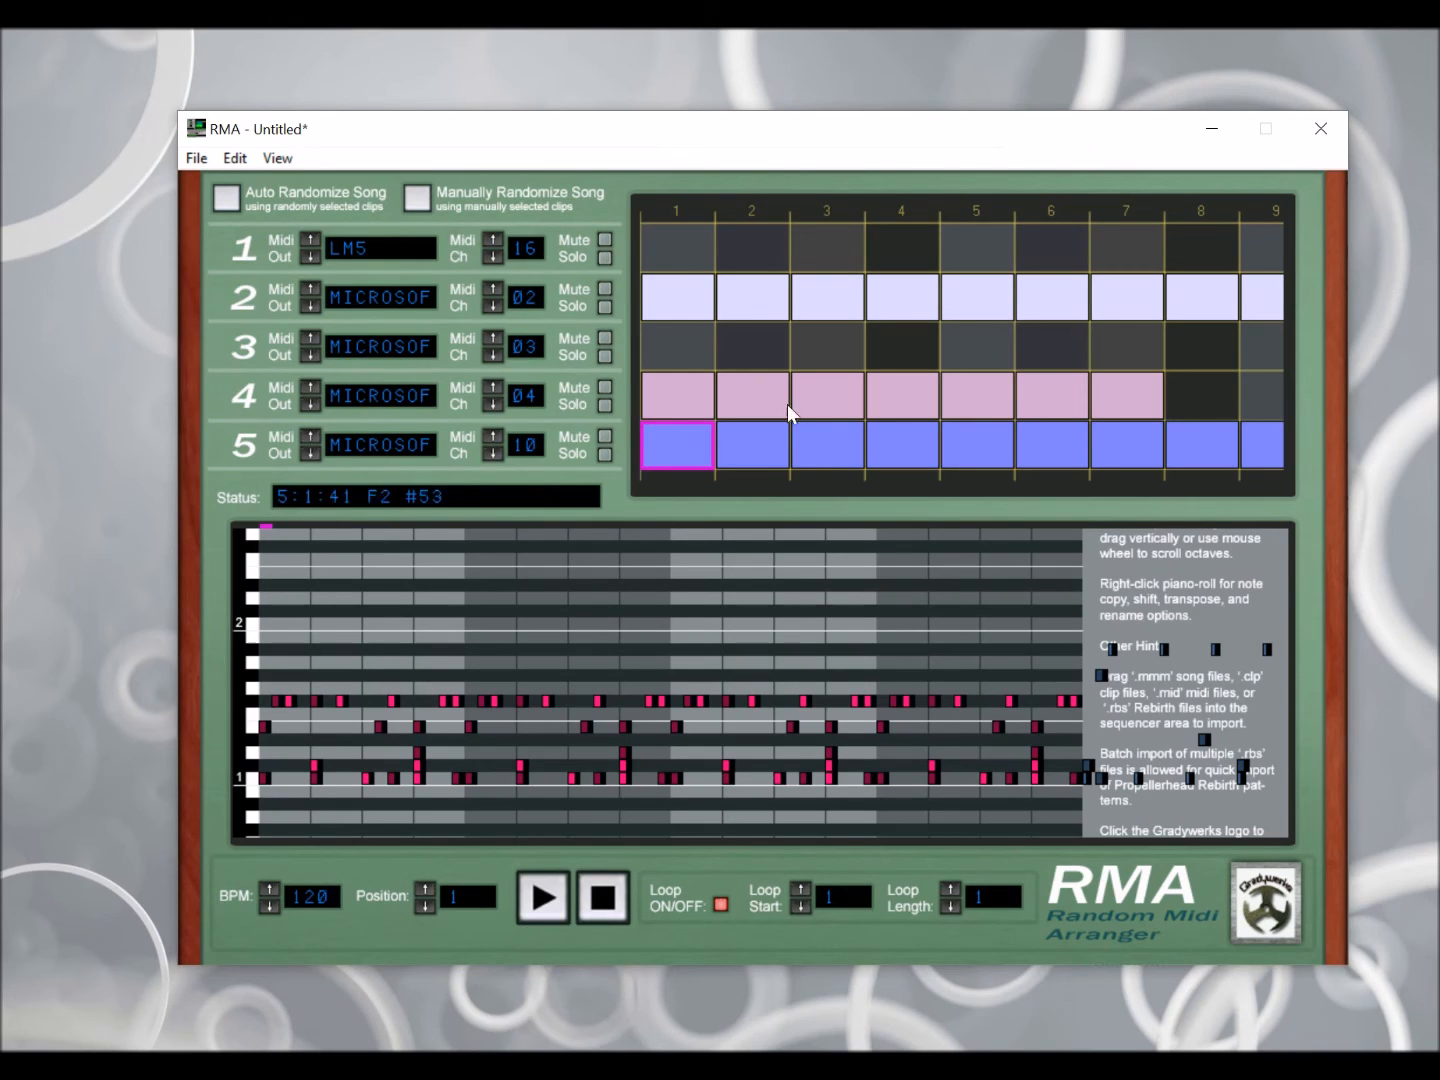
pyautogui.click(1282, 901)
pyautogui.click(1283, 900)
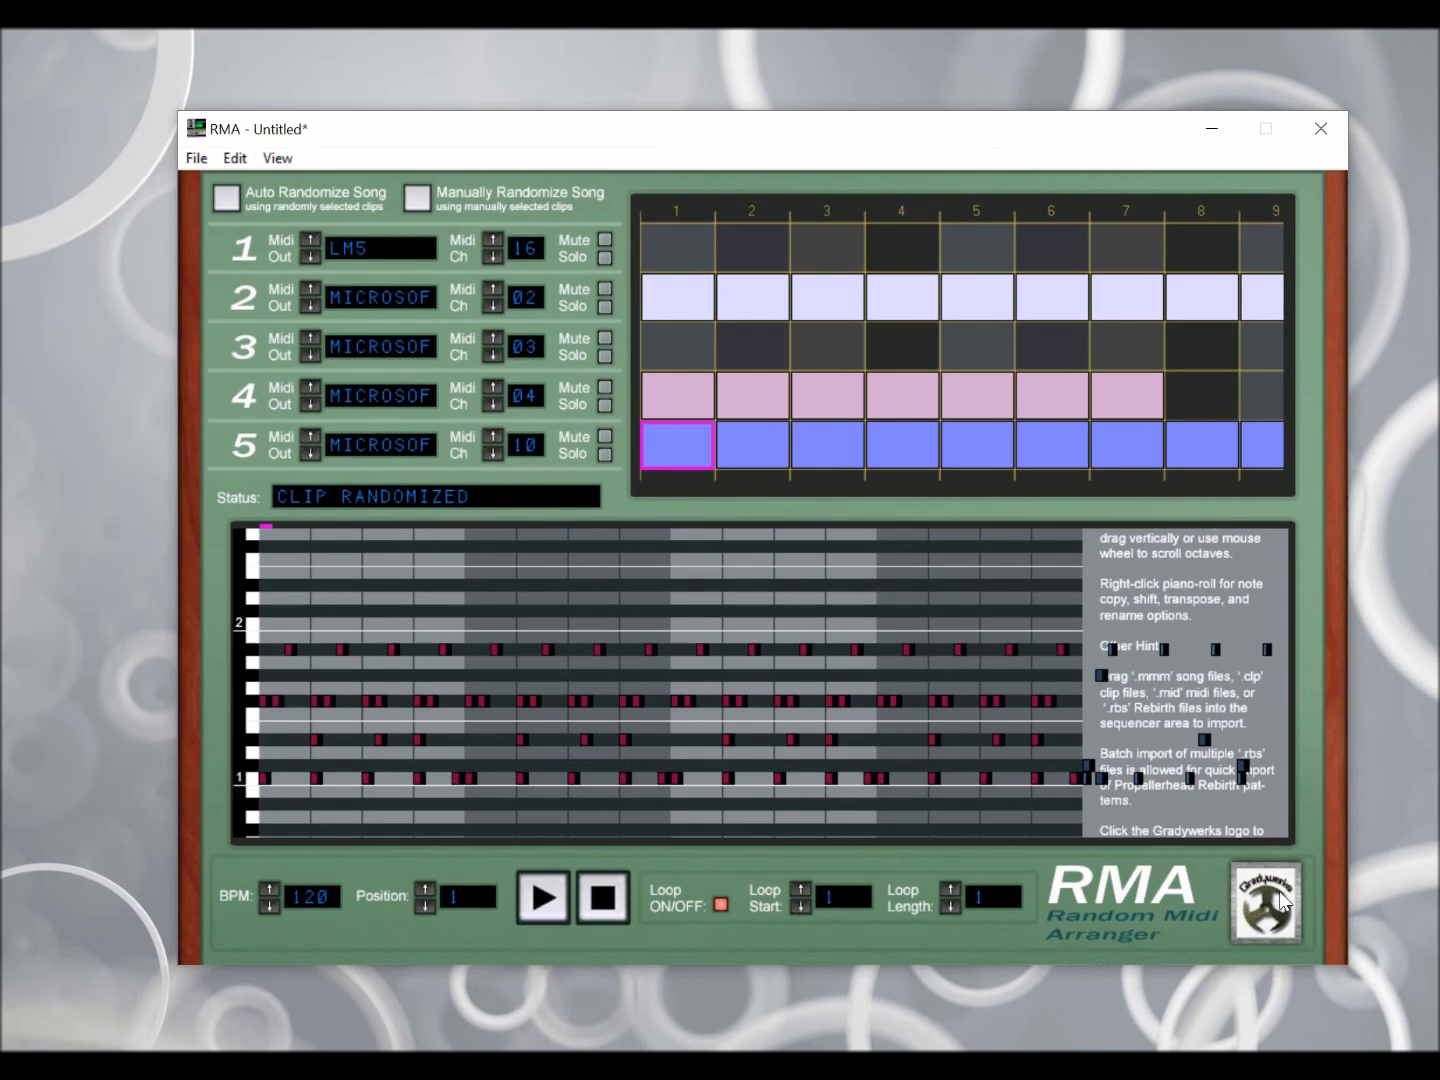
pyautogui.click(1282, 901)
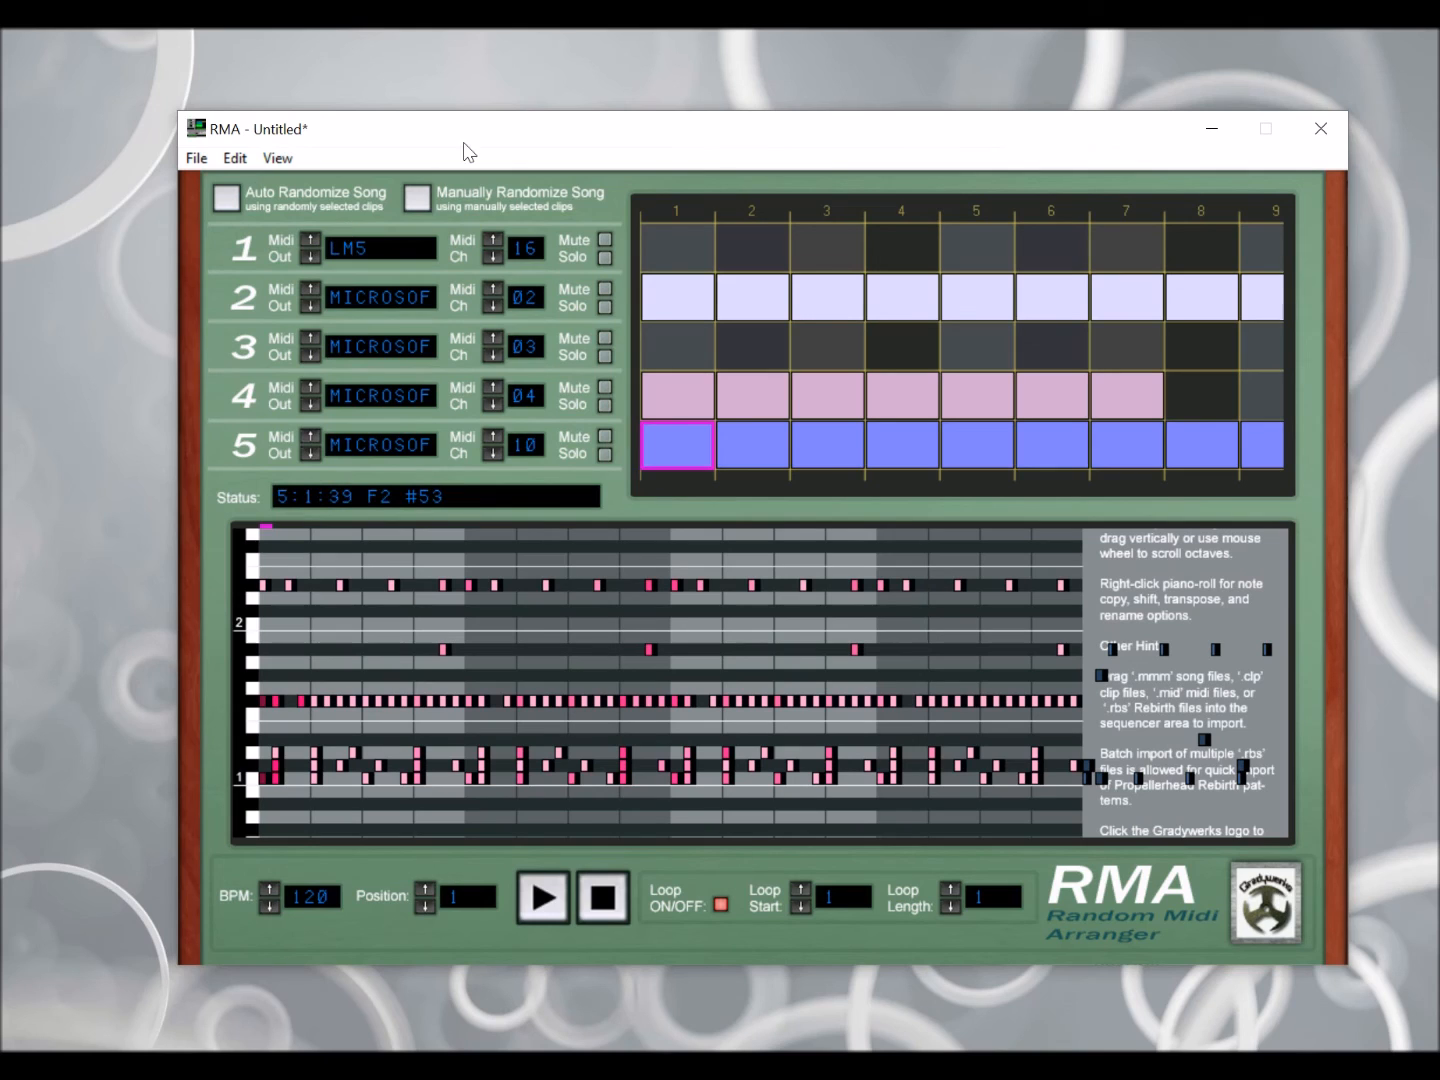
# Auto-randomize the whole song again several times to generate a new arrangement from the loaded preset clips
pyautogui.click(226, 201)
pyautogui.click(226, 203)
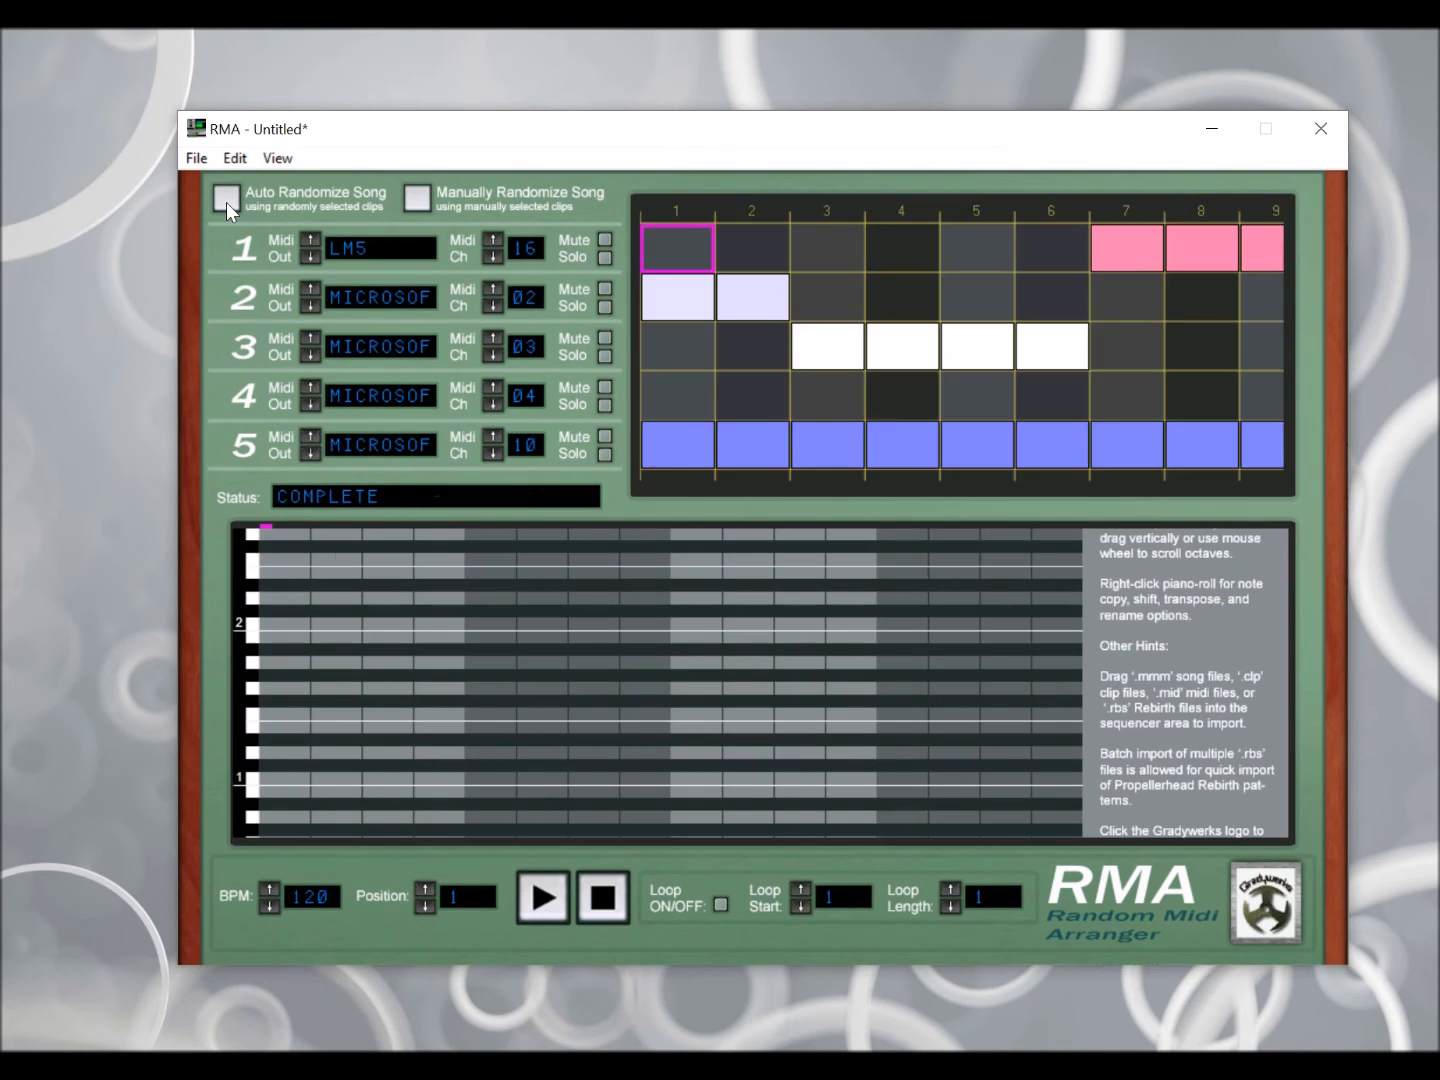
pyautogui.click(226, 202)
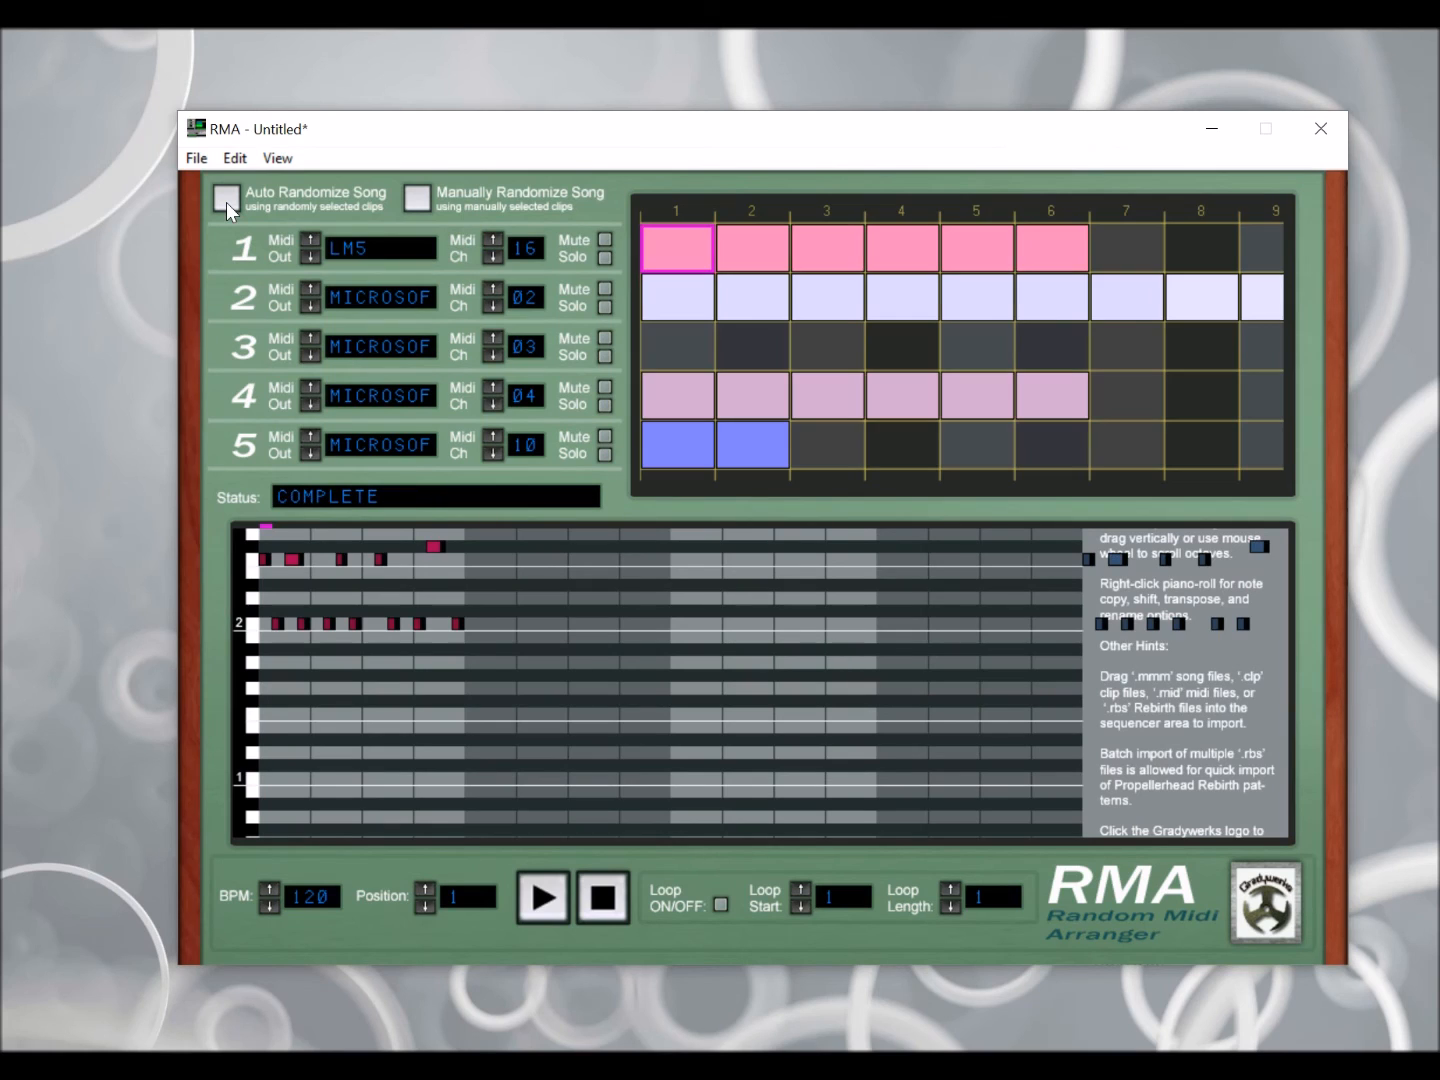
pyautogui.click(197, 160)
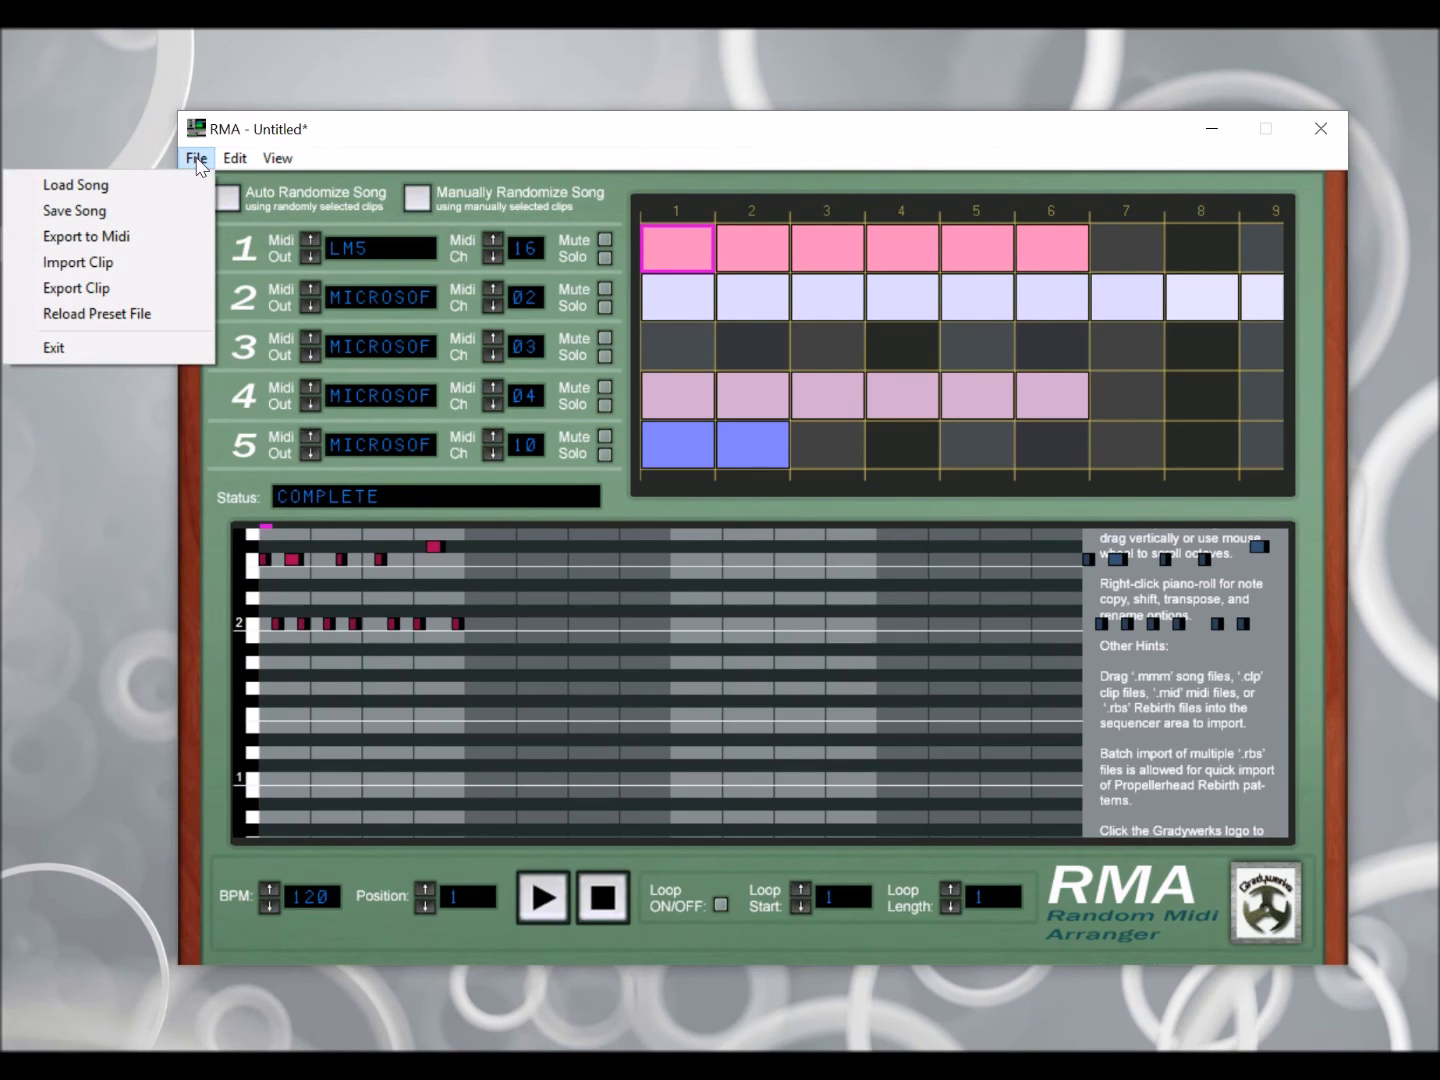
pyautogui.click(123, 238)
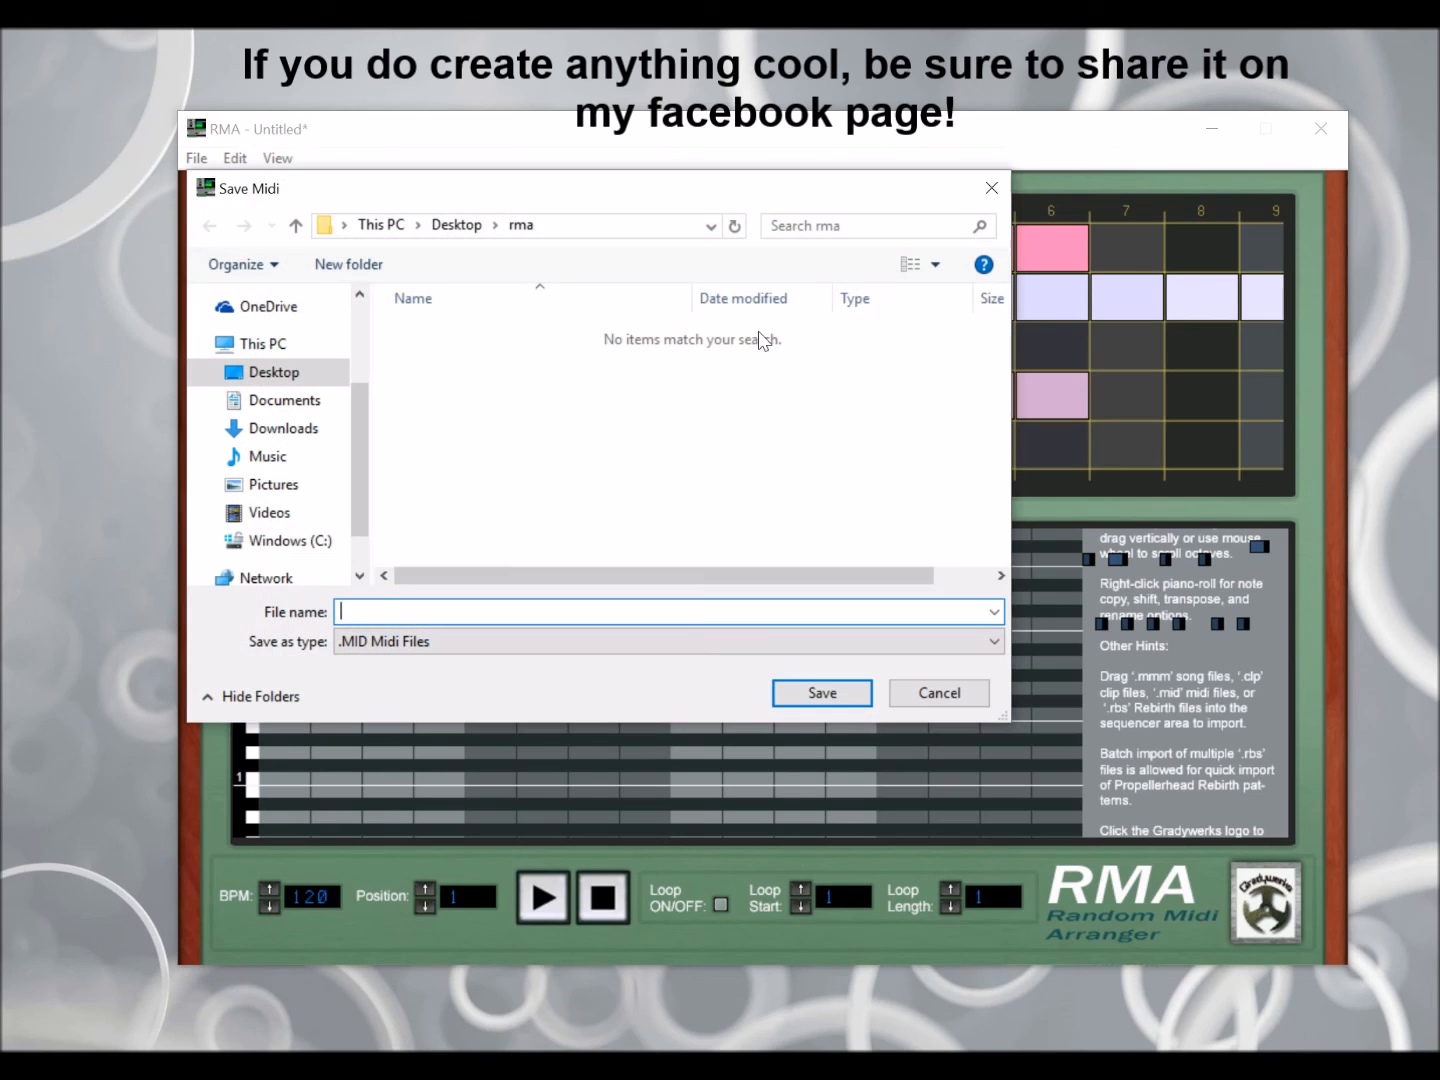
pyautogui.click(941, 694)
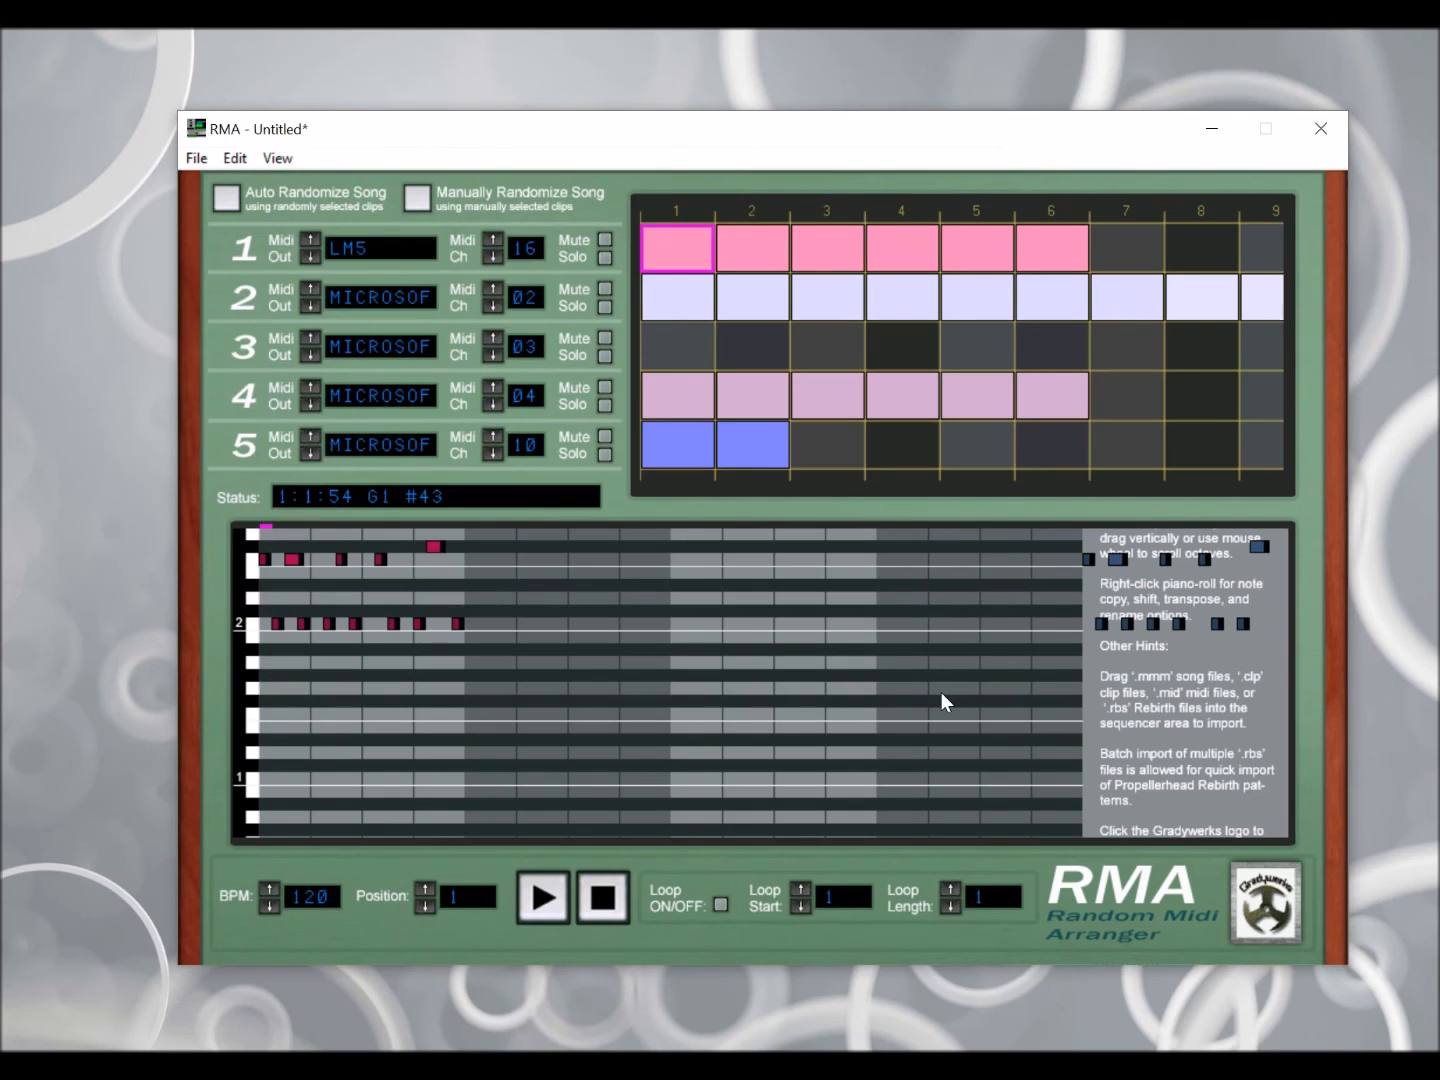